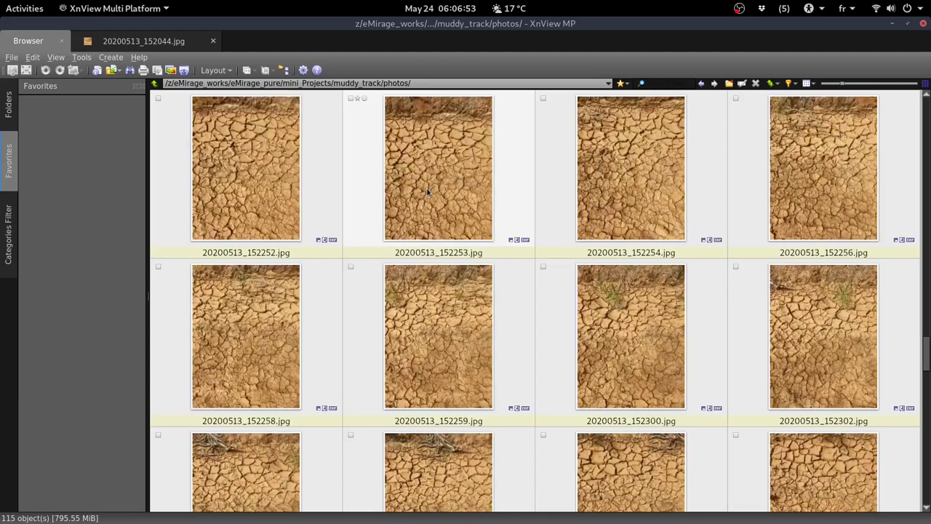
- Open the cracked-mud photo 20200513_152330.jpg in XnView and browse the following photos
{"action": "scroll", "coordinate": [428, 191], "scroll_direction": "down", "scroll_amount": 5}
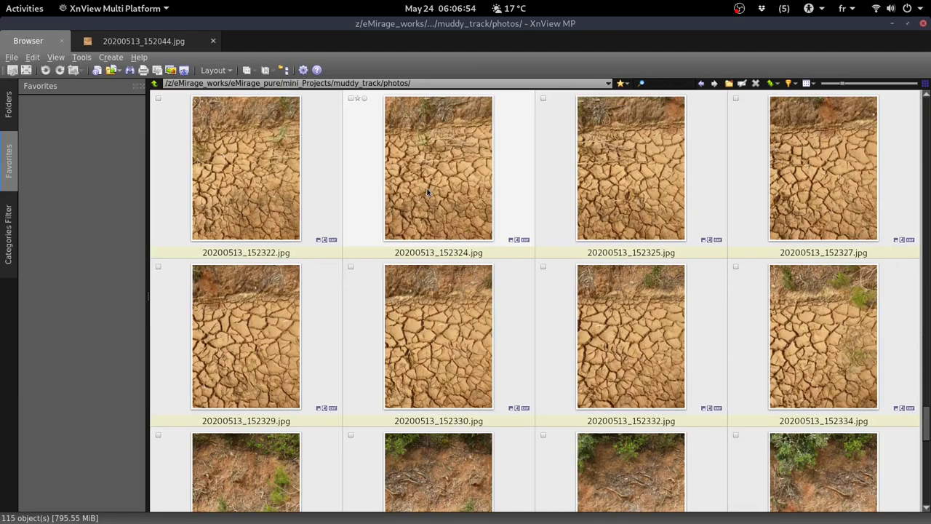
{"action": "scroll", "coordinate": [436, 183], "scroll_direction": "down", "scroll_amount": 1}
{"action": "double_click", "coordinate": [435, 179]}
{"action": "scroll", "coordinate": [434, 179], "scroll_direction": "down", "scroll_amount": 1}
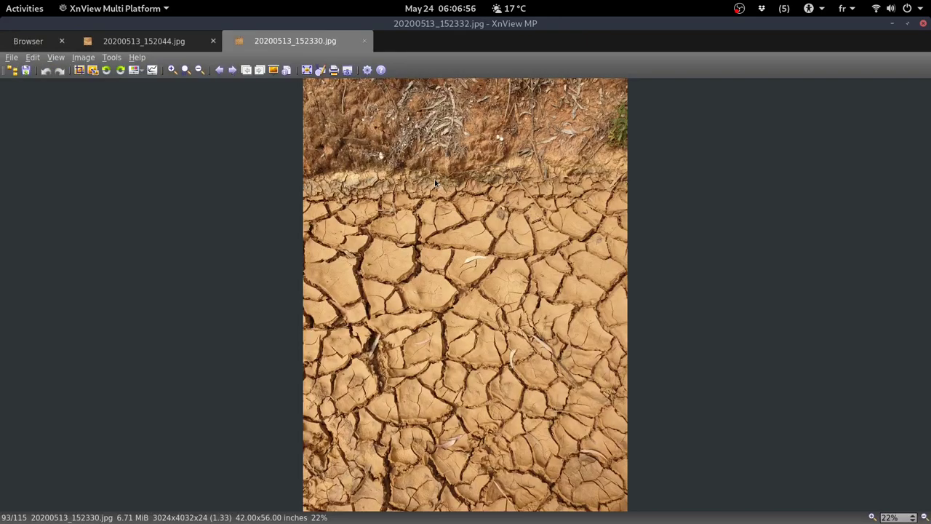
{"action": "scroll", "coordinate": [434, 179], "scroll_direction": "down", "scroll_amount": 1}
{"action": "scroll", "coordinate": [435, 179], "scroll_direction": "down", "scroll_amount": 1}
- Load the 3708059-face Texturing mesh in Meshroom's 3D Viewer and orbit around the ground
{"action": "scroll", "coordinate": [434, 179], "scroll_direction": "down", "scroll_amount": 1}
{"action": "scroll", "coordinate": [434, 179], "scroll_direction": "down", "scroll_amount": 1}
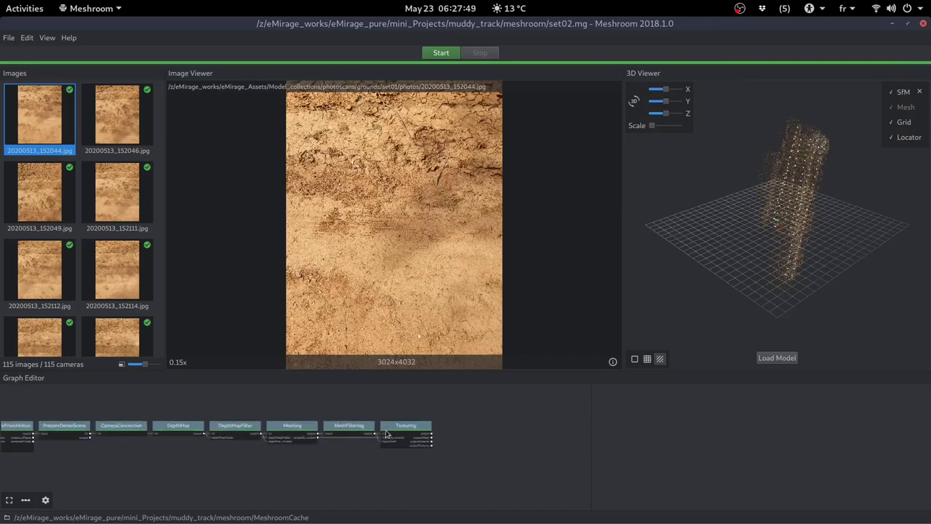
{"action": "scroll", "coordinate": [785, 208], "scroll_direction": "up", "scroll_amount": 2}
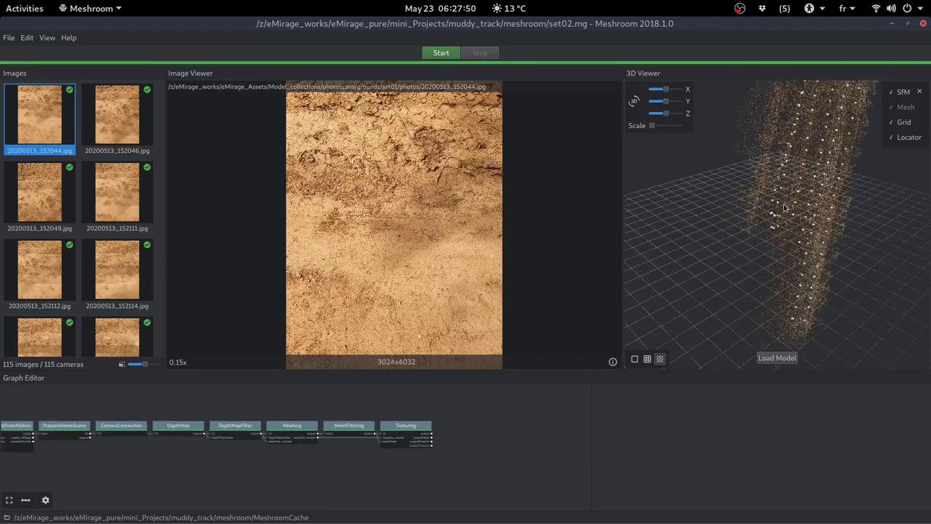
{"action": "scroll", "coordinate": [783, 237], "scroll_direction": "up", "scroll_amount": 2}
{"action": "scroll", "coordinate": [757, 218], "scroll_direction": "up", "scroll_amount": 2}
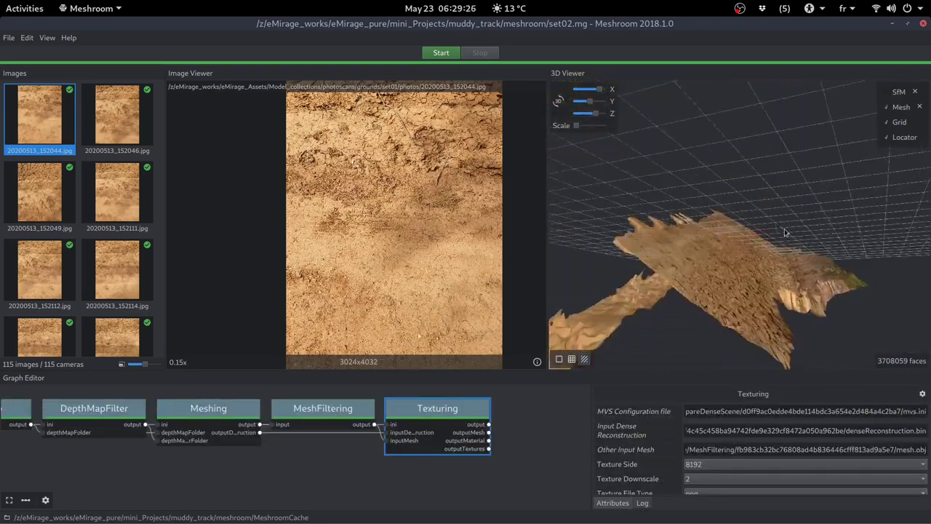
{"action": "left_click_drag", "start_coordinate": [784, 228], "coordinate": [734, 297]}
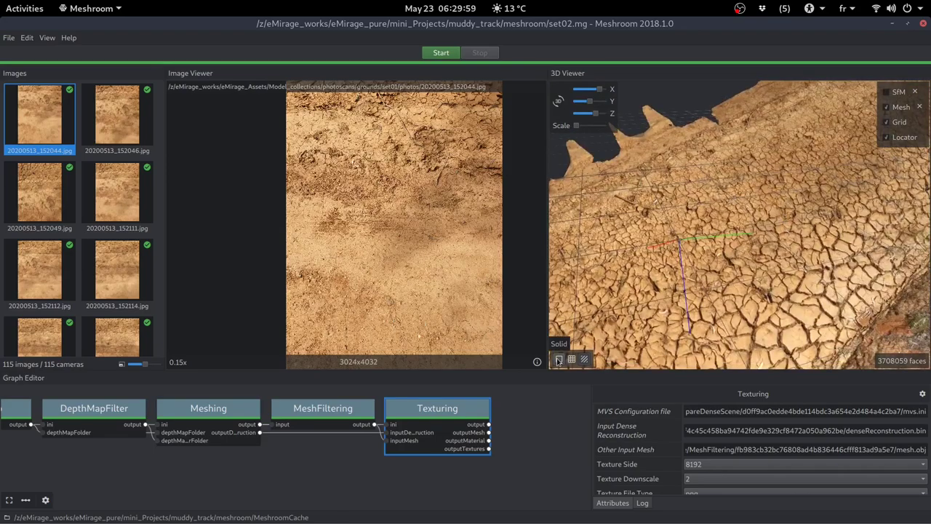
{"action": "left_click_drag", "start_coordinate": [794, 274], "coordinate": [803, 263]}
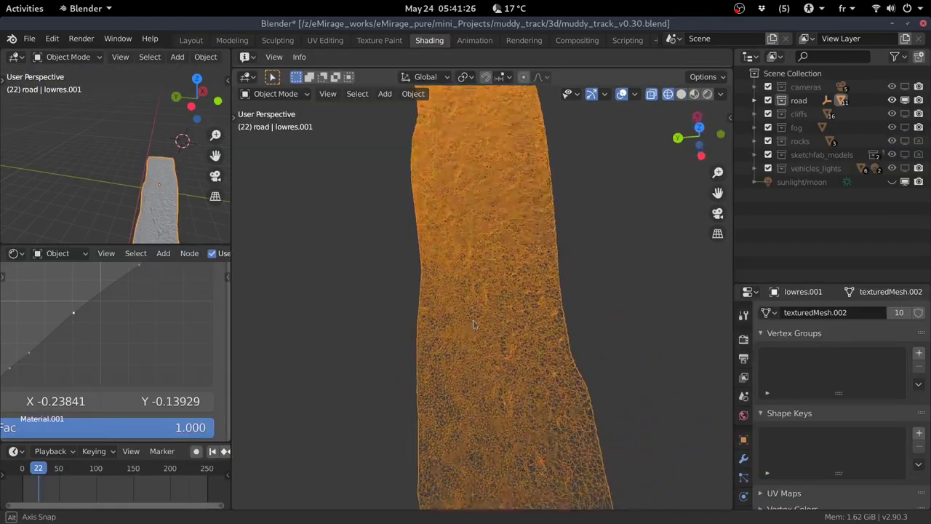
{"action": "middle_click_drag", "start_coordinate": [474, 324], "coordinate": [477, 272]}
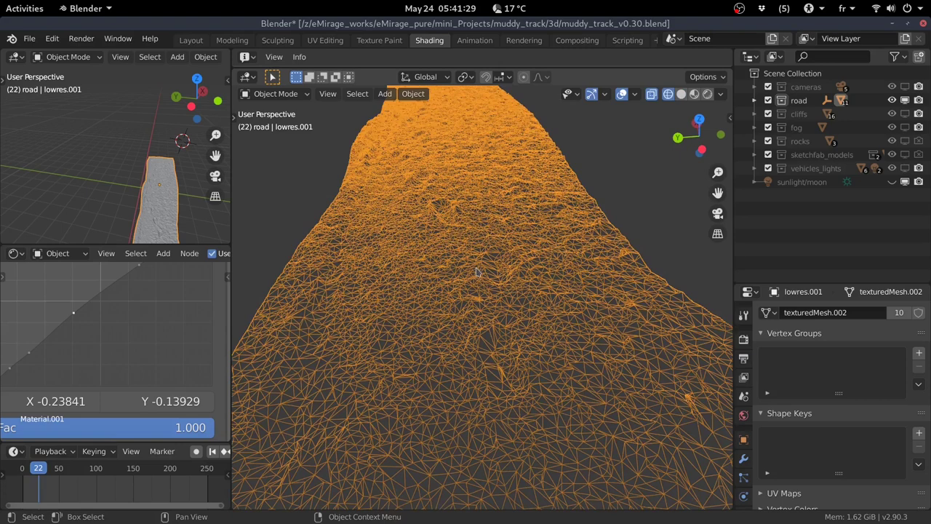
- Switch lowres.001 to Solid viewport shading and zoom out to frame the whole piece
{"action": "scroll", "coordinate": [127, 309], "scroll_direction": "down", "scroll_amount": 2}
{"action": "scroll", "coordinate": [127, 308], "scroll_direction": "down", "scroll_amount": 3}
{"action": "scroll", "coordinate": [127, 309], "scroll_direction": "down", "scroll_amount": 3}
{"action": "scroll", "coordinate": [127, 309], "scroll_direction": "down", "scroll_amount": 2}
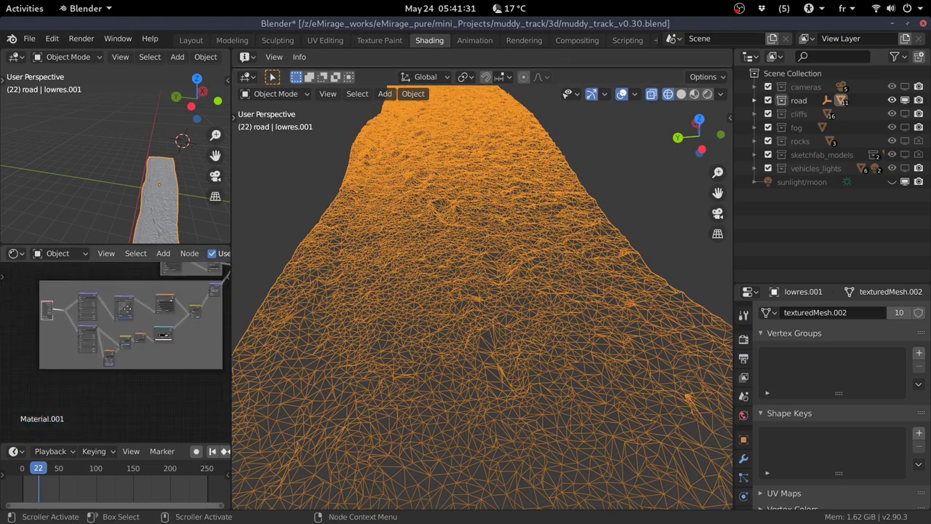
{"action": "scroll", "coordinate": [127, 309], "scroll_direction": "up", "scroll_amount": 2}
{"action": "scroll", "coordinate": [117, 310], "scroll_direction": "up", "scroll_amount": 2}
{"action": "scroll", "coordinate": [102, 312], "scroll_direction": "up", "scroll_amount": 2}
{"action": "scroll", "coordinate": [91, 314], "scroll_direction": "up", "scroll_amount": 1}
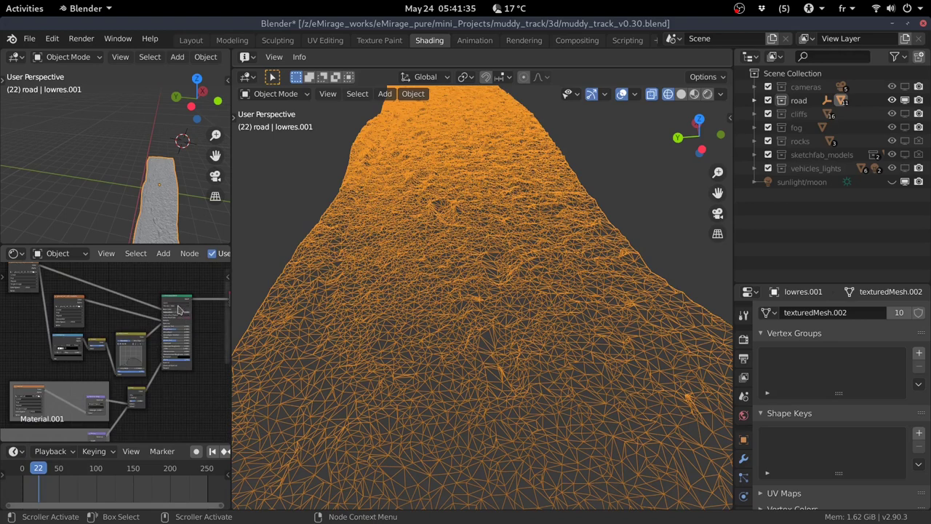
{"action": "scroll", "coordinate": [178, 309], "scroll_direction": "up", "scroll_amount": 2}
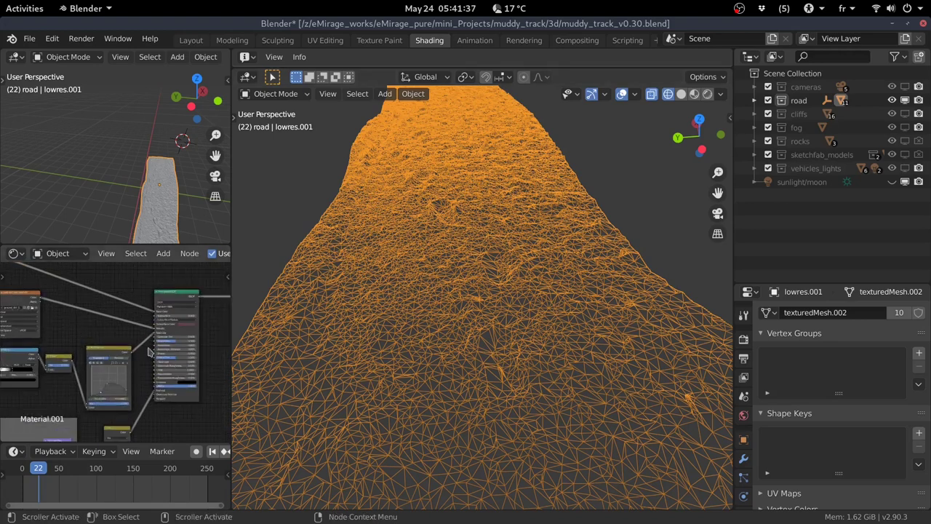
{"action": "key", "text": "shift+z"}
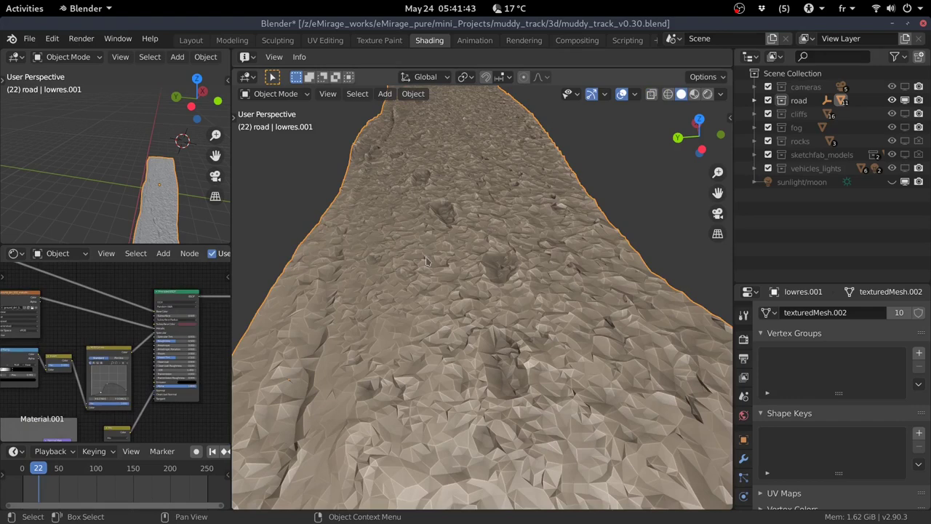
{"action": "scroll", "coordinate": [427, 261], "scroll_direction": "down", "scroll_amount": 3}
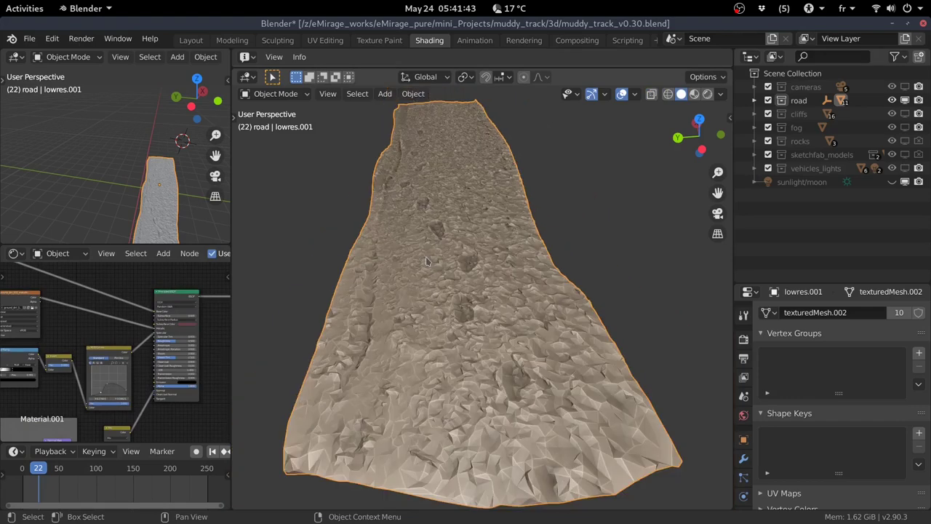
- Preview the road in Material Preview with the sunlight/moon light turned back on
{"action": "left_click", "coordinate": [694, 95]}
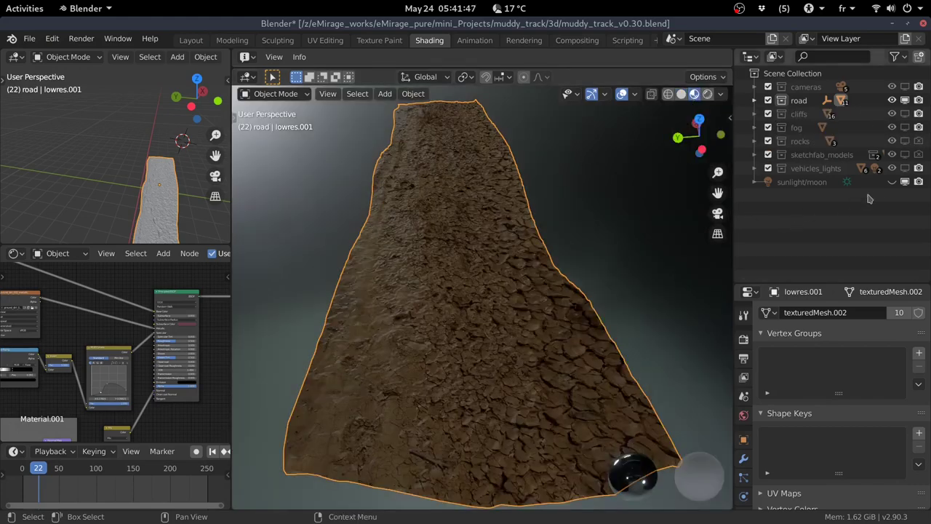
{"action": "left_click", "coordinate": [892, 181]}
{"action": "middle_click_drag", "start_coordinate": [530, 222], "coordinate": [535, 228]}
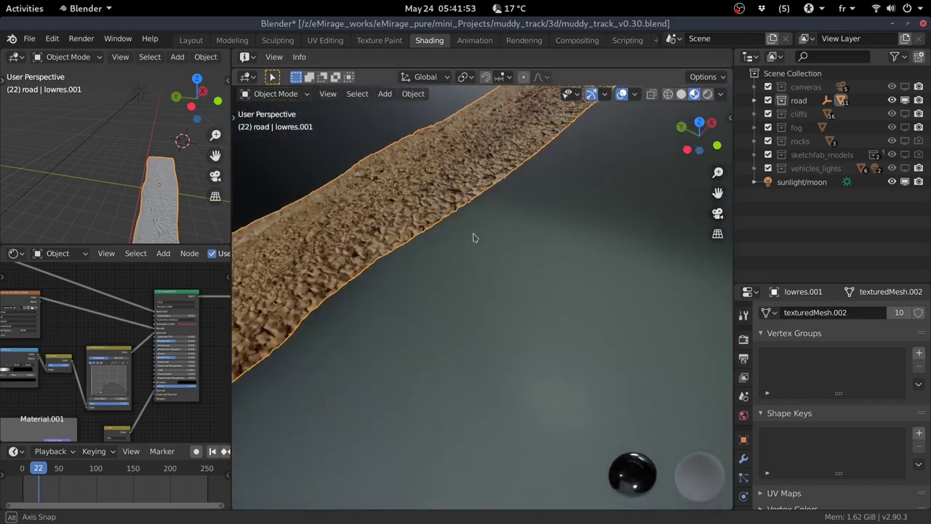
{"action": "mouse_move", "coordinate": [535, 228]}
{"action": "middle_mouse_down"}
{"action": "mouse_move", "coordinate": [459, 269]}
{"action": "mouse_move", "coordinate": [522, 123]}
{"action": "mouse_move", "coordinate": [507, 89]}
{"action": "middle_mouse_up"}
{"action": "scroll", "coordinate": [522, 123], "scroll_direction": "down", "scroll_amount": 3}
{"action": "scroll", "coordinate": [507, 88], "scroll_direction": "up", "scroll_amount": 4}
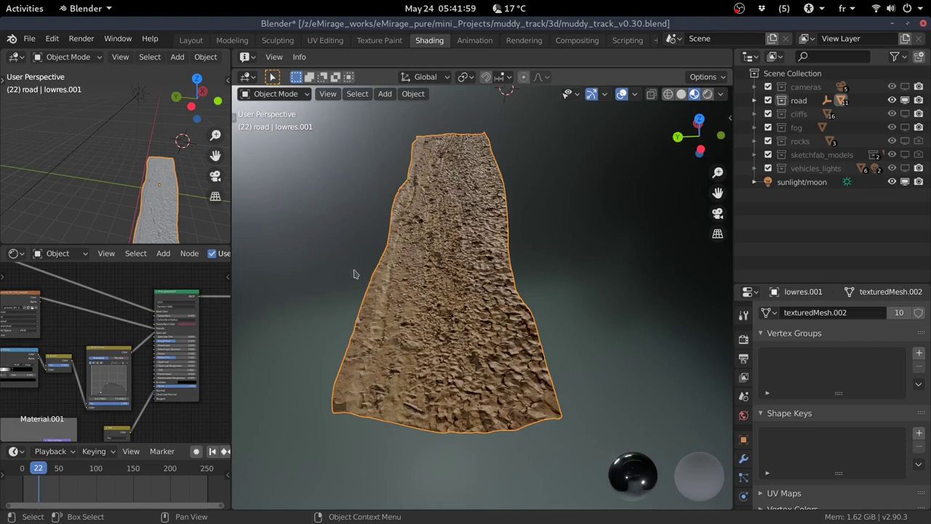
- Leave local view to show the full muddy track with its shiny puddle
{"action": "scroll", "coordinate": [353, 275], "scroll_direction": "up", "scroll_amount": 1}
{"action": "scroll", "coordinate": [354, 272], "scroll_direction": "up", "scroll_amount": 2}
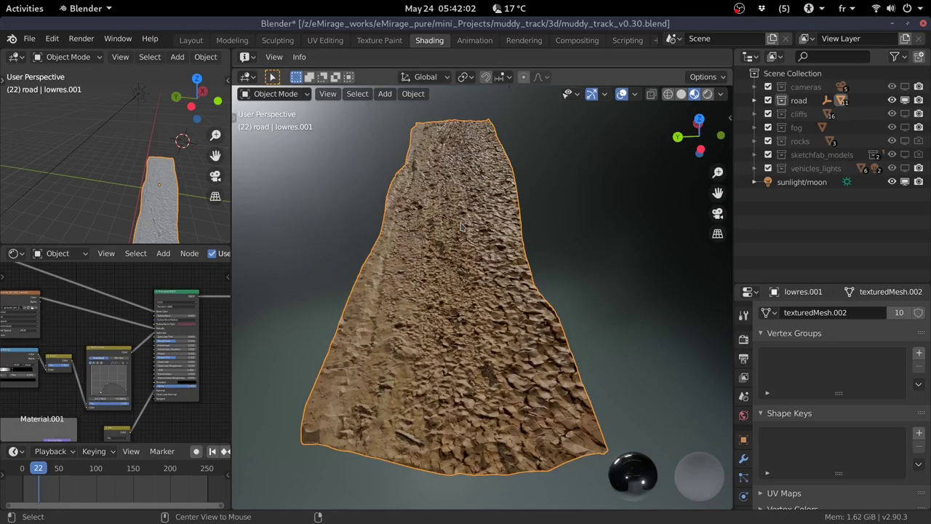
{"action": "key", "text": "ctrl+z"}
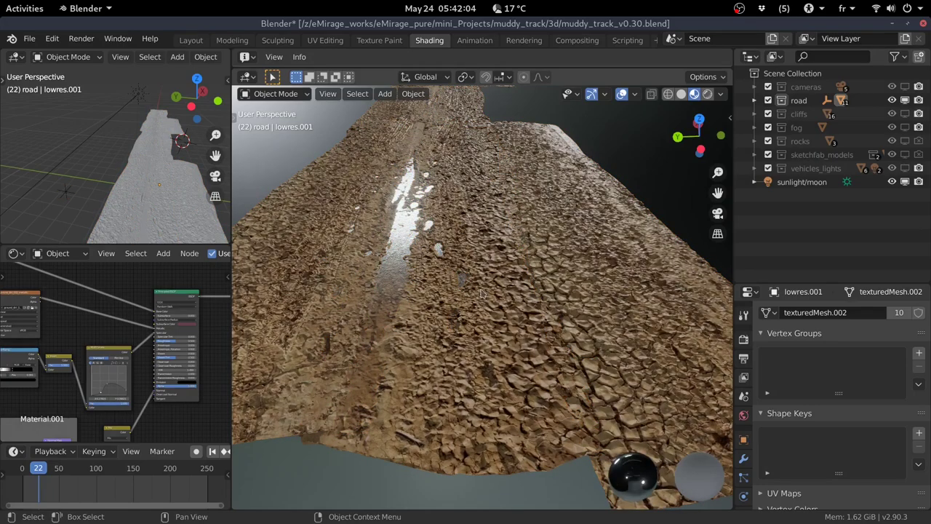
{"action": "mouse_move", "coordinate": [480, 293]}
{"action": "middle_mouse_down"}
{"action": "mouse_move", "coordinate": [532, 285]}
{"action": "mouse_move", "coordinate": [516, 278]}
{"action": "mouse_move", "coordinate": [468, 289]}
{"action": "mouse_move", "coordinate": [418, 345]}
{"action": "middle_mouse_up"}
- Select the water plane over the puddle and hide then unhide it to compare
{"action": "scroll", "coordinate": [130, 175], "scroll_direction": "up", "scroll_amount": 3}
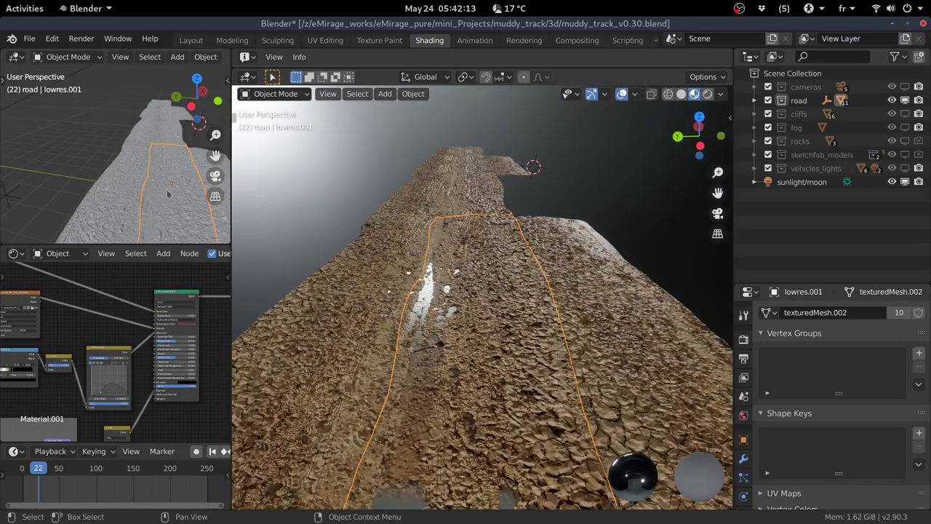
{"action": "scroll", "coordinate": [131, 174], "scroll_direction": "up", "scroll_amount": 3}
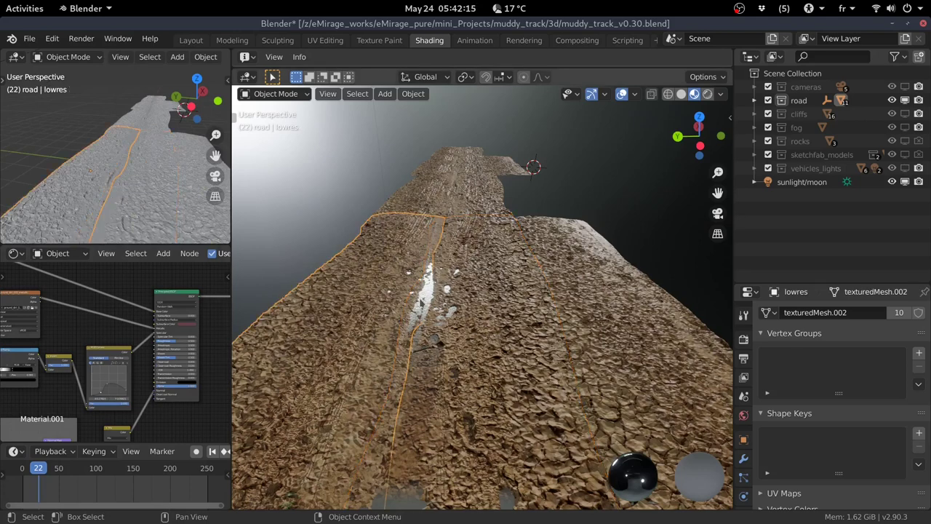
{"action": "left_click", "coordinate": [109, 207]}
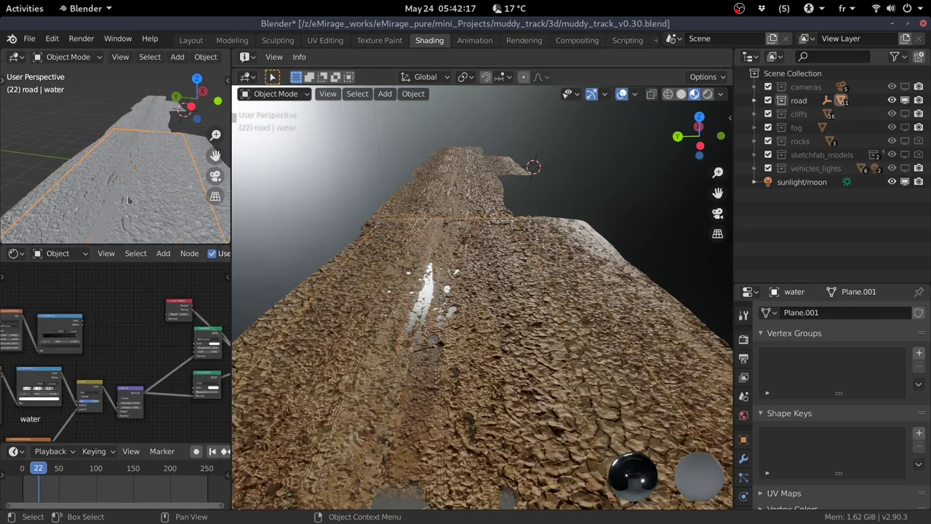
{"action": "middle_click_drag", "start_coordinate": [132, 200], "coordinate": [146, 182]}
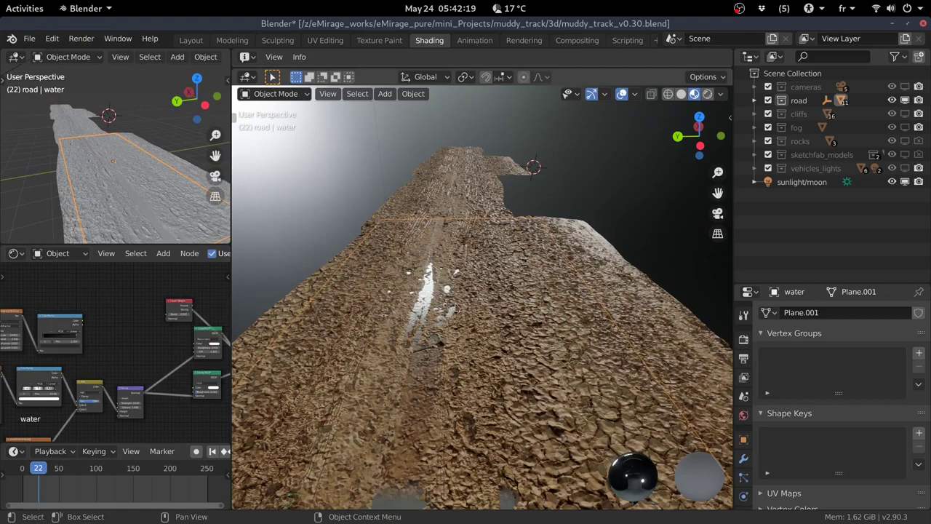
{"action": "middle_click_drag", "start_coordinate": [435, 305], "coordinate": [438, 323]}
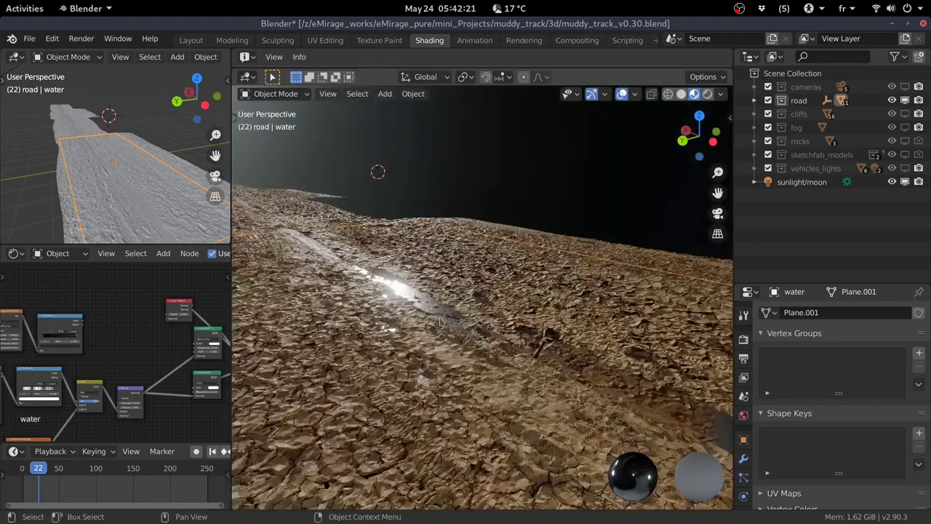
{"action": "key", "text": "shift"}
{"action": "key", "text": "h"}
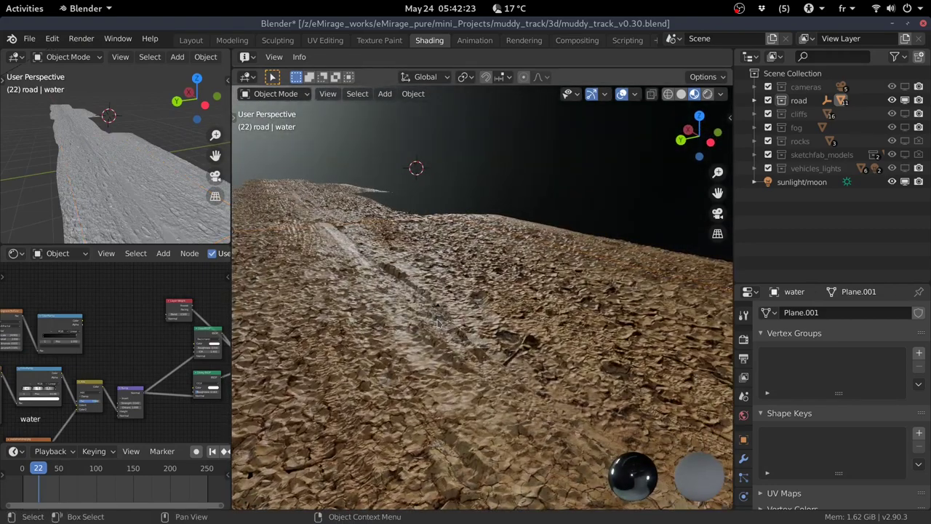
{"action": "key", "text": "alt+h"}
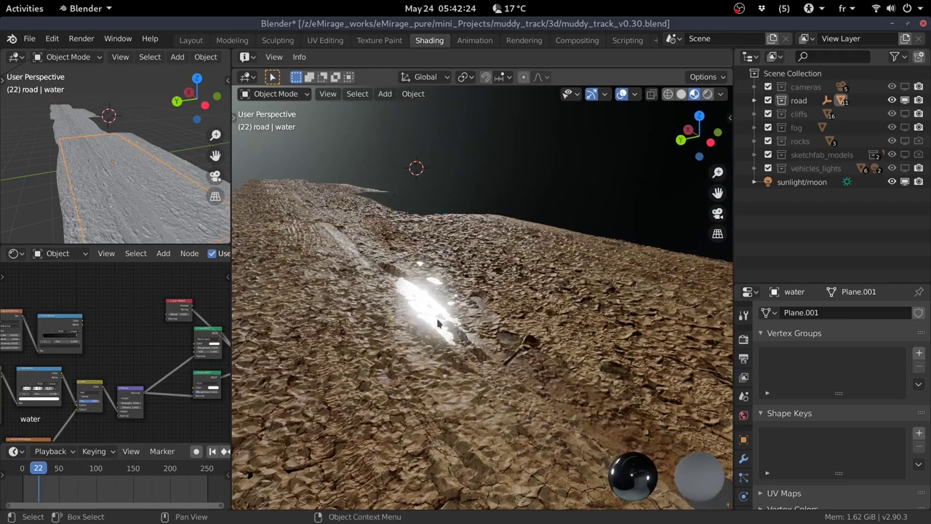
- Move the water plane vertically so water shows only in the central rut
{"action": "key", "text": "g"}
{"action": "key", "text": "z"}
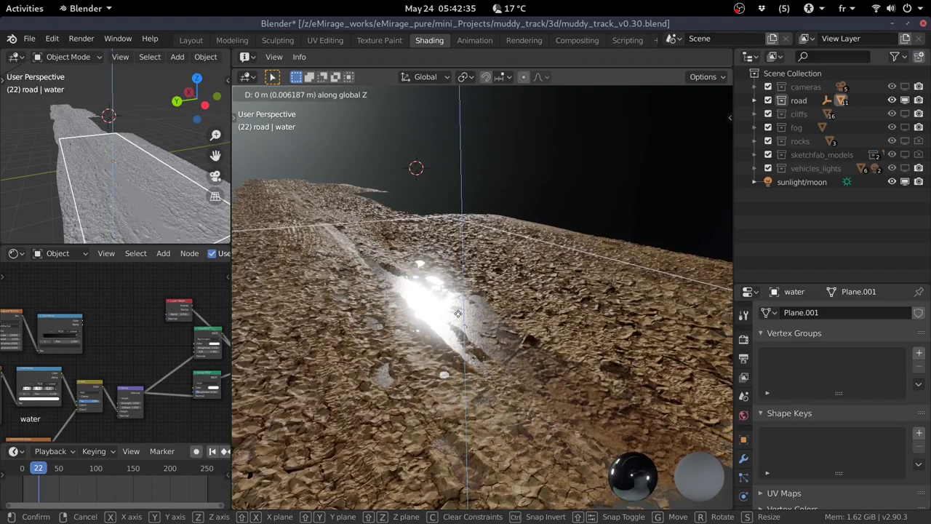
{"action": "left_click", "coordinate": [459, 318]}
{"action": "middle_click_drag", "start_coordinate": [460, 319], "coordinate": [468, 339]}
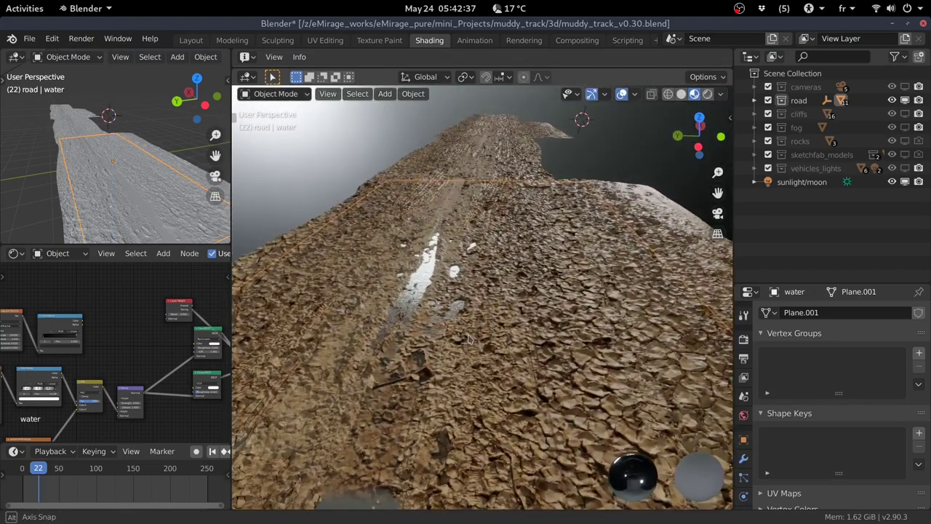
{"action": "middle_click_drag", "start_coordinate": [507, 297], "coordinate": [436, 311]}
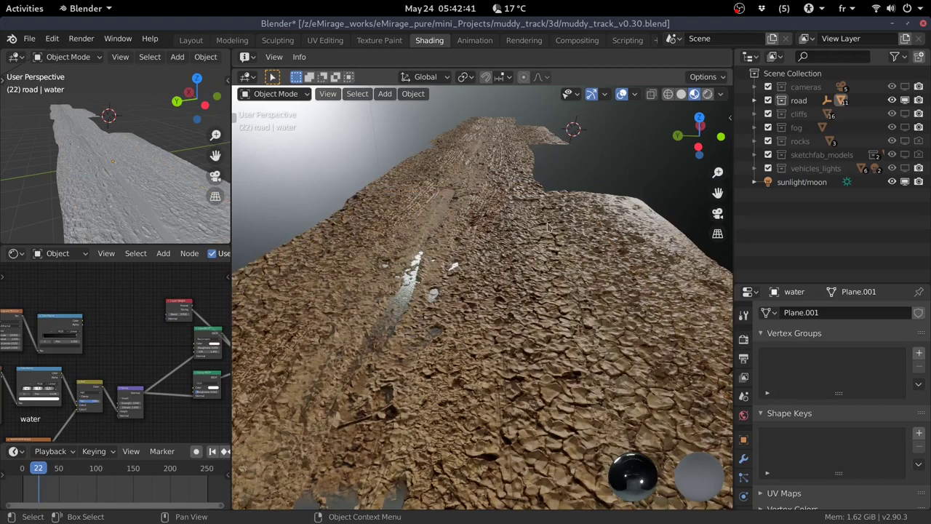
{"action": "scroll", "coordinate": [515, 245], "scroll_direction": "down", "scroll_amount": 2}
{"action": "scroll", "coordinate": [515, 245], "scroll_direction": "down", "scroll_amount": 2}
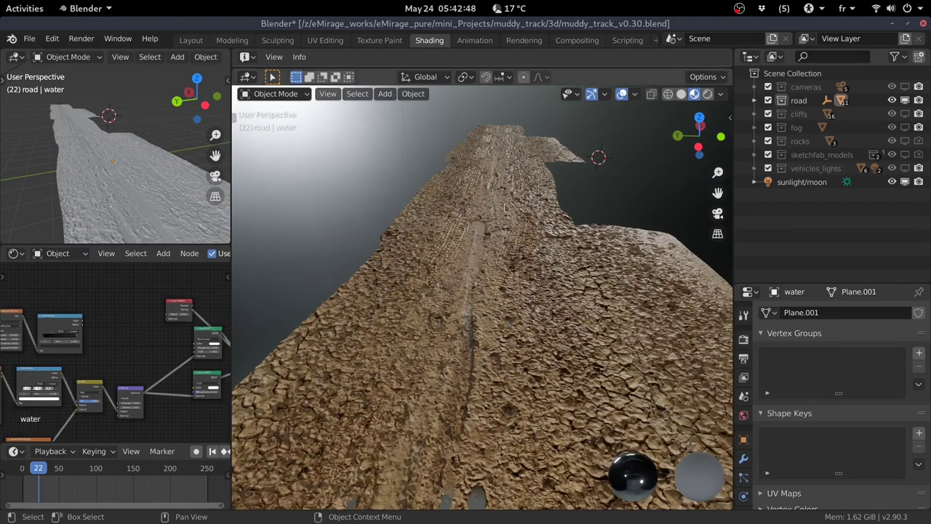
{"action": "scroll", "coordinate": [480, 267], "scroll_direction": "down", "scroll_amount": 2}
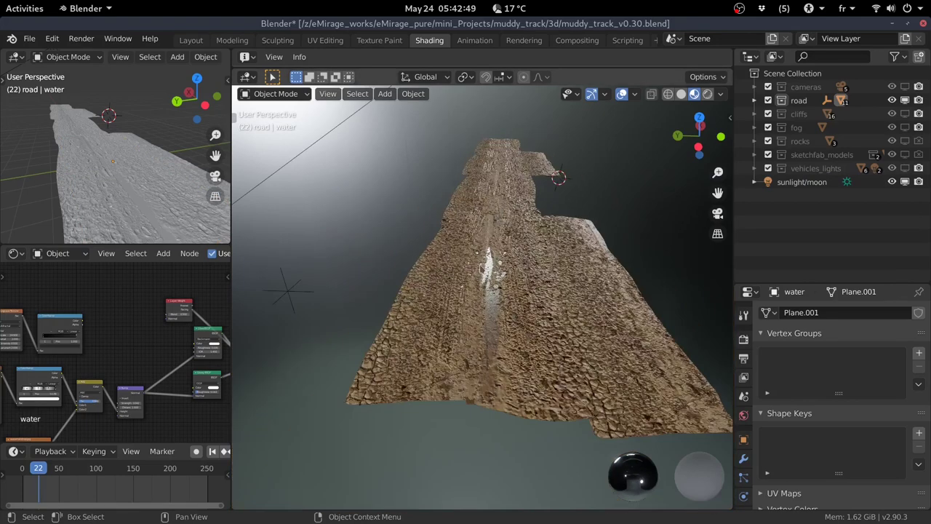
- Select the Empty beside the road and move it along the Y axis
{"action": "left_click", "coordinate": [291, 294]}
{"action": "scroll", "coordinate": [294, 289], "scroll_direction": "up", "scroll_amount": 5}
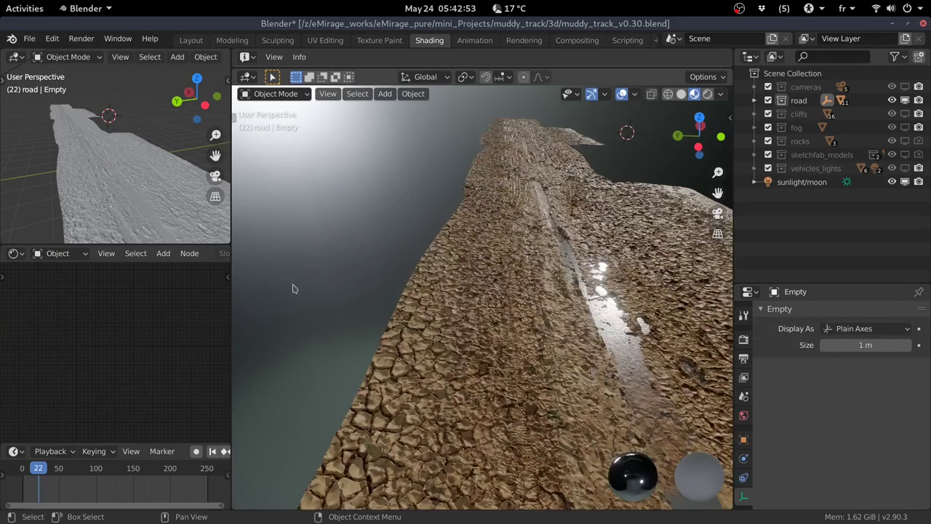
{"action": "scroll", "coordinate": [293, 289], "scroll_direction": "down", "scroll_amount": 5}
{"action": "scroll", "coordinate": [494, 293], "scroll_direction": "up", "scroll_amount": 2}
{"action": "scroll", "coordinate": [494, 294], "scroll_direction": "up", "scroll_amount": 2}
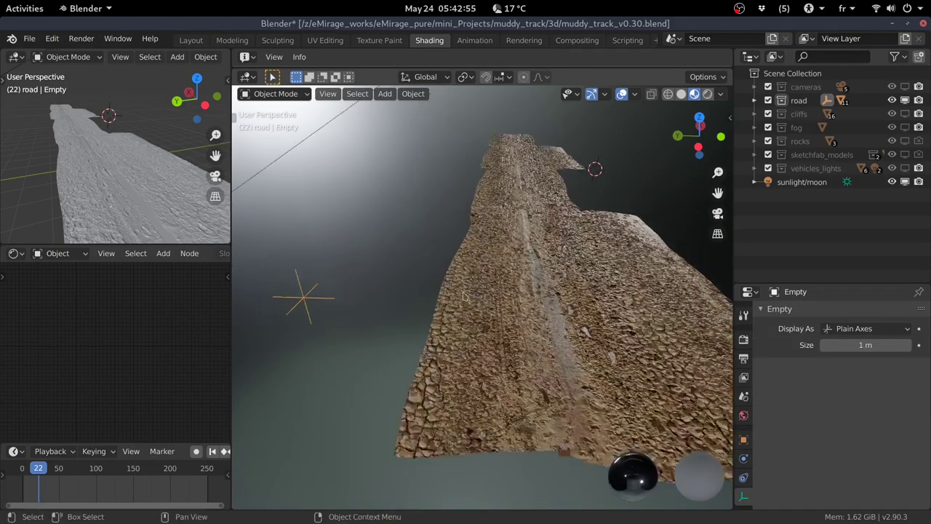
{"action": "scroll", "coordinate": [494, 293], "scroll_direction": "up", "scroll_amount": 2}
{"action": "key", "text": "g"}
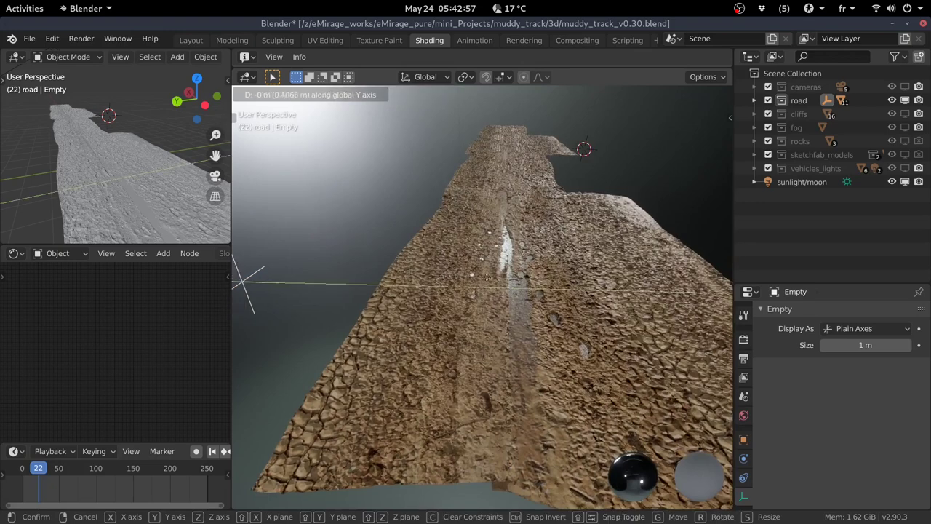
{"action": "left_click", "coordinate": [560, 276]}
- Rotate the Empty slightly around the vertical Z axis
{"action": "key", "text": "r"}
{"action": "key", "text": "z"}
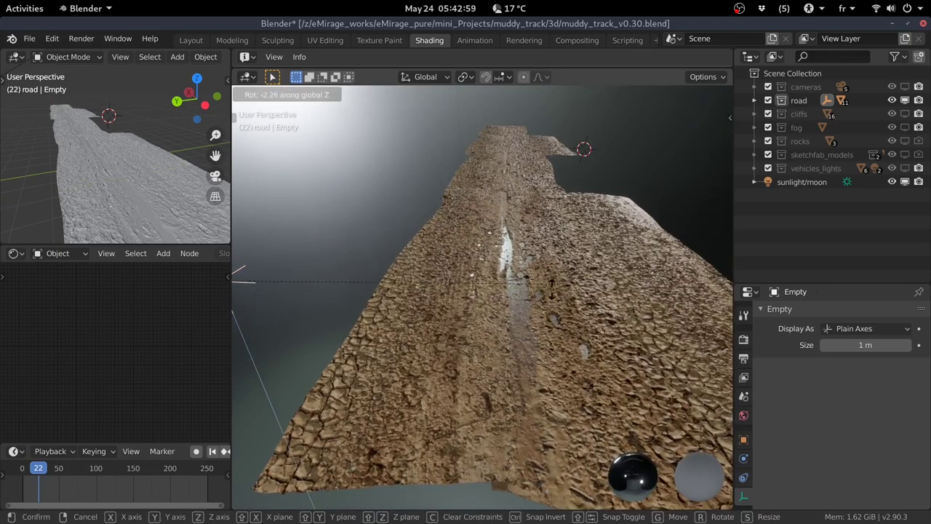
{"action": "left_click", "coordinate": [501, 306]}
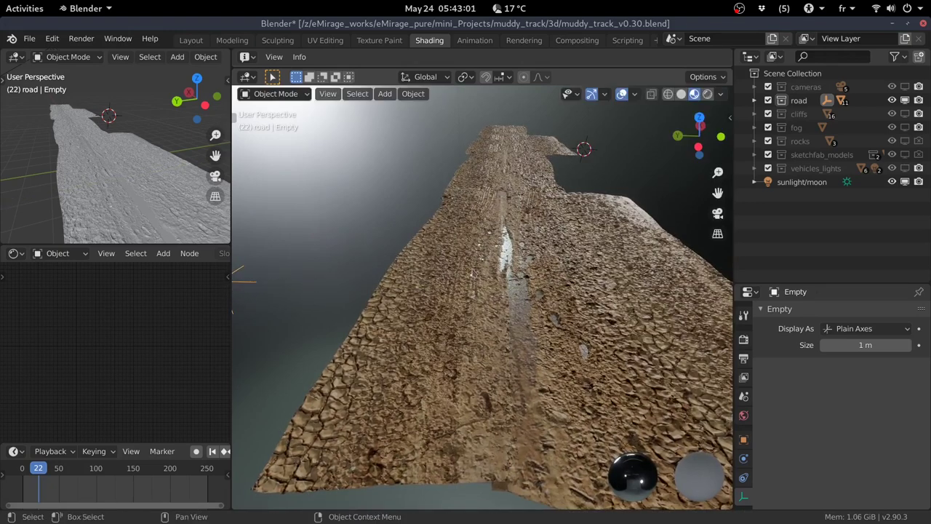
- Select the lowres road mesh and bring its material nodes into view
{"action": "middle_click_drag", "start_coordinate": [340, 260], "coordinate": [404, 259]}
{"action": "middle_click_drag", "start_coordinate": [502, 252], "coordinate": [491, 227]}
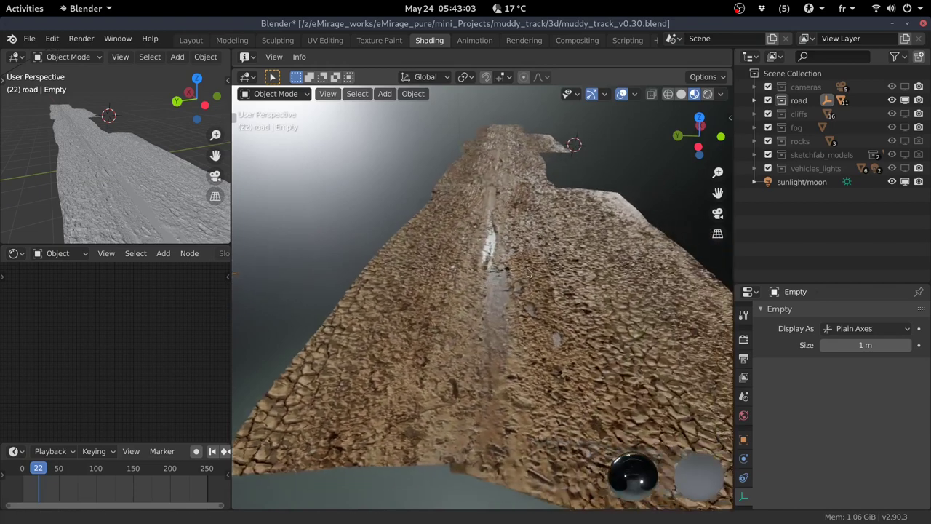
{"action": "left_click", "coordinate": [427, 296]}
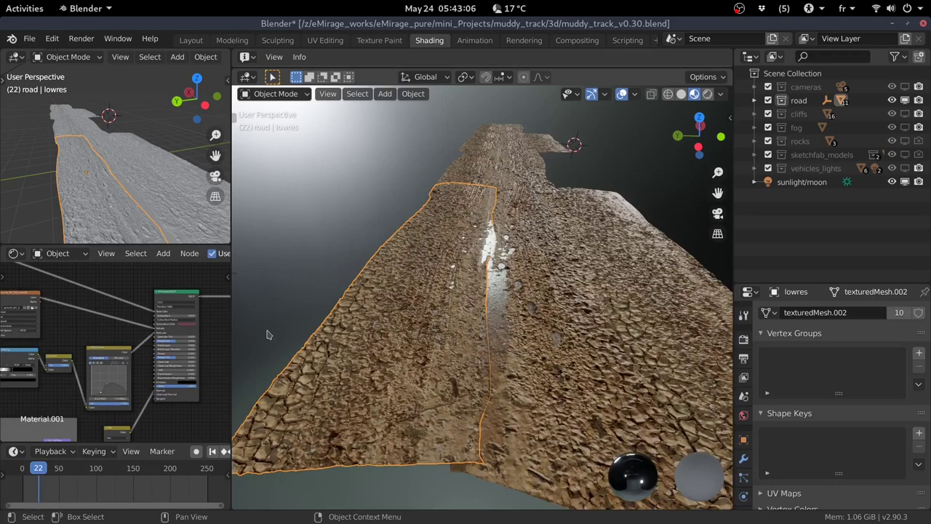
{"action": "middle_click_drag", "start_coordinate": [171, 345], "coordinate": [131, 304]}
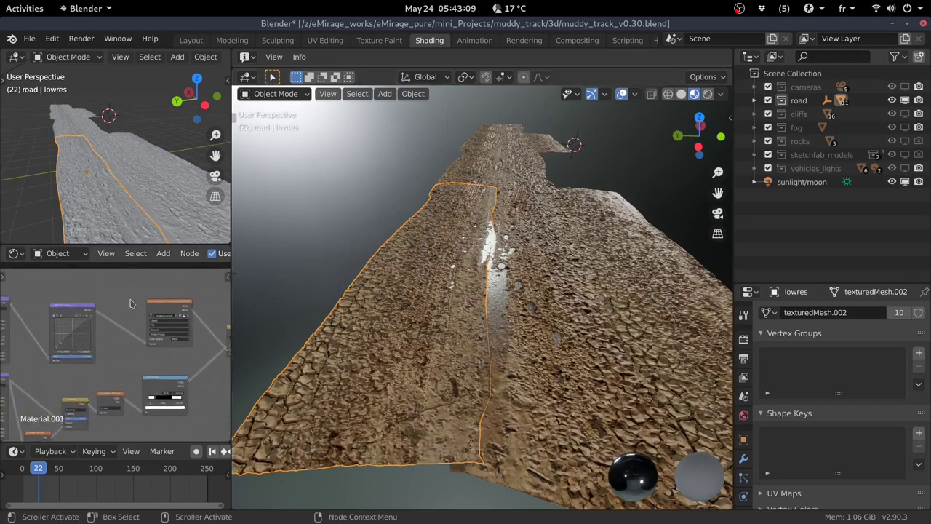
{"action": "scroll", "coordinate": [131, 304], "scroll_direction": "down", "scroll_amount": 2}
{"action": "key", "text": "g"}
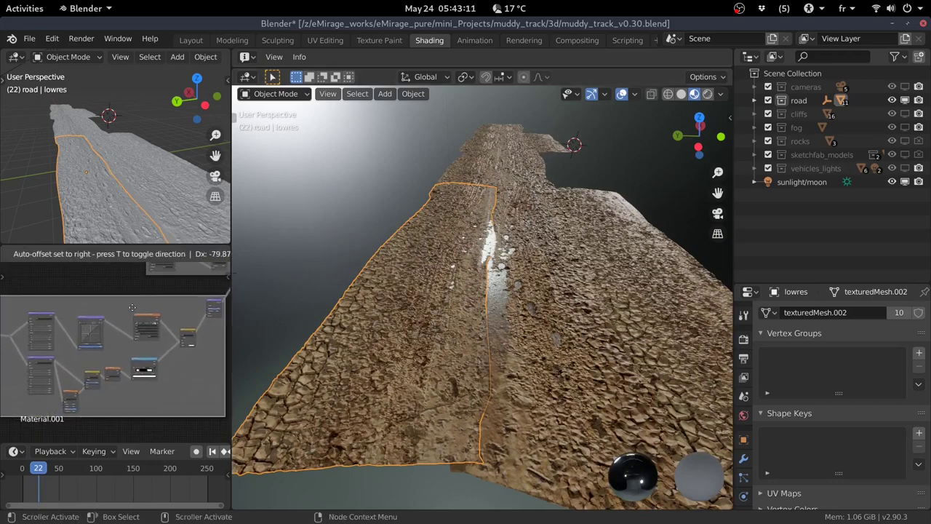
- Lower a point on the road material's RGB Curves node
{"action": "scroll", "coordinate": [131, 313], "scroll_direction": "down", "scroll_amount": 1}
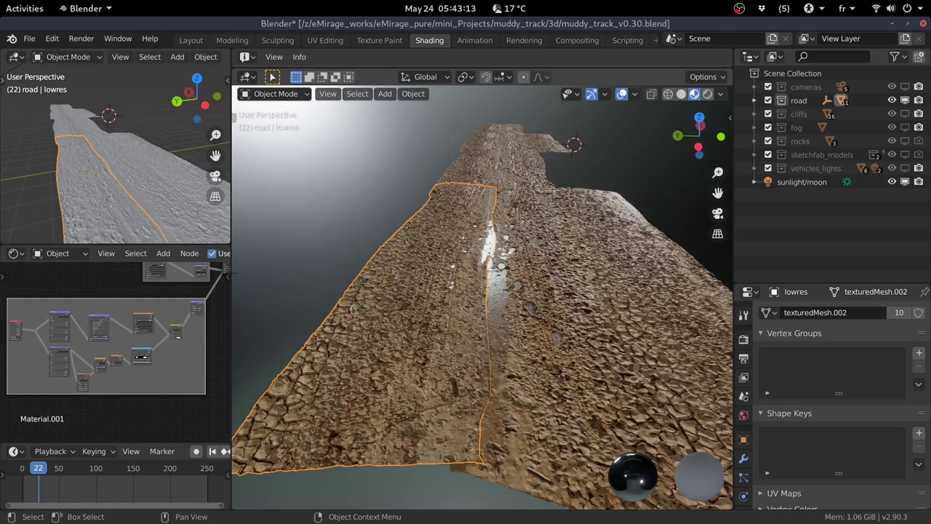
{"action": "scroll", "coordinate": [92, 321], "scroll_direction": "up", "scroll_amount": 3}
{"action": "scroll", "coordinate": [92, 334], "scroll_direction": "up", "scroll_amount": 4}
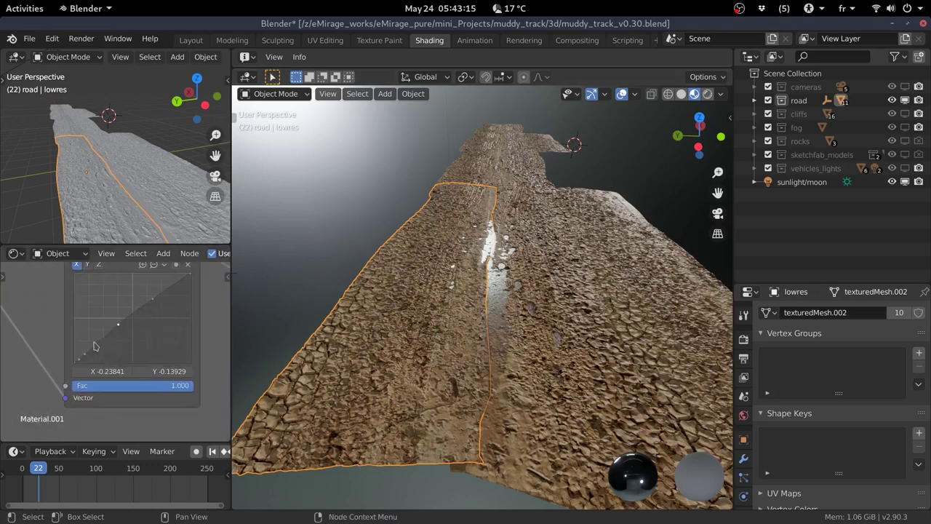
{"action": "scroll", "coordinate": [93, 357], "scroll_direction": "up", "scroll_amount": 3}
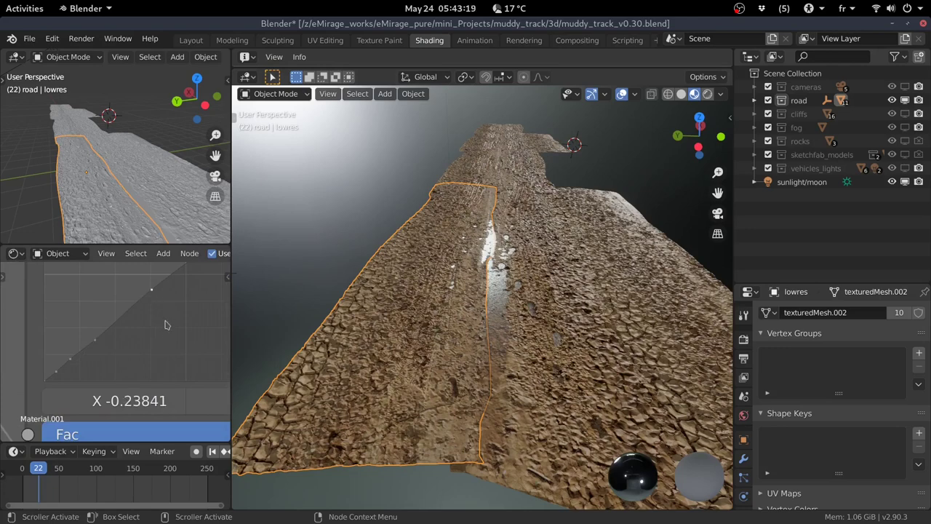
{"action": "scroll", "coordinate": [167, 373], "scroll_direction": "down", "scroll_amount": 2}
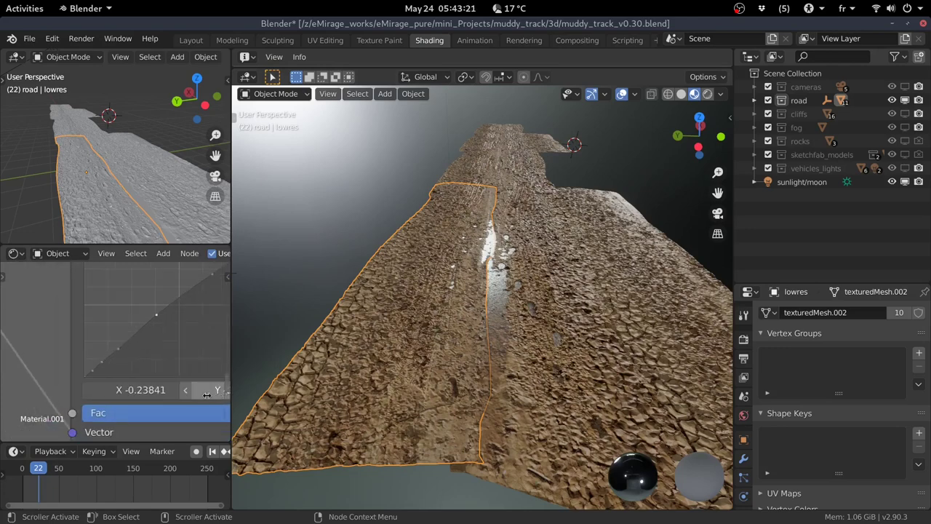
{"action": "middle_click_drag", "start_coordinate": [207, 394], "coordinate": [124, 391]}
{"action": "mouse_move", "coordinate": [125, 391]}
{"action": "left_mouse_down"}
{"action": "mouse_move", "coordinate": [147, 386]}
{"action": "mouse_move", "coordinate": [123, 386]}
{"action": "left_mouse_up"}
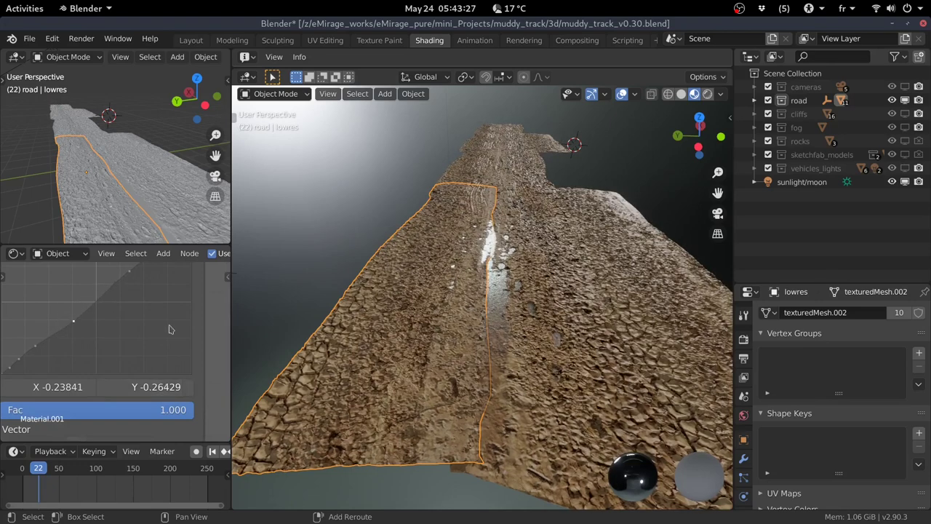
{"action": "scroll", "coordinate": [168, 329], "scroll_direction": "down", "scroll_amount": 3}
{"action": "scroll", "coordinate": [145, 331], "scroll_direction": "down", "scroll_amount": 3}
{"action": "scroll", "coordinate": [96, 333], "scroll_direction": "down", "scroll_amount": 2}
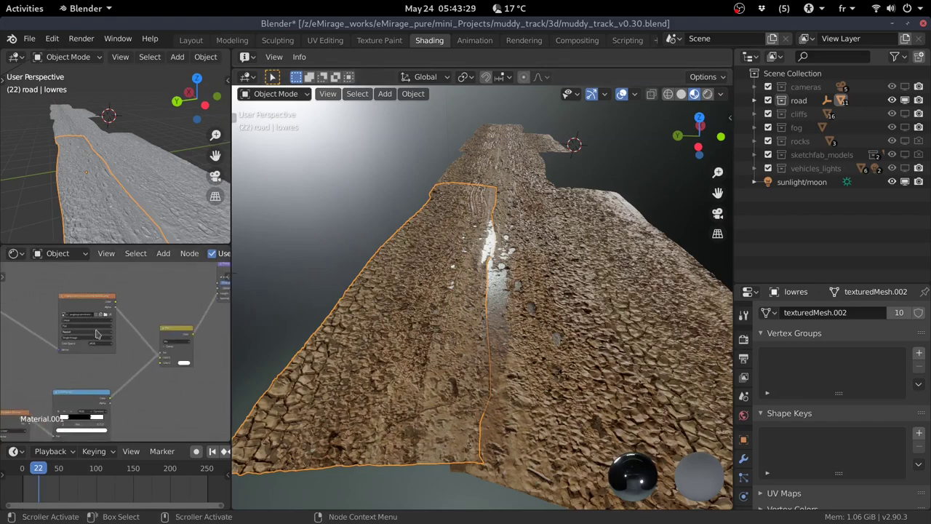
{"action": "scroll", "coordinate": [97, 333], "scroll_direction": "up", "scroll_amount": 2}
- Preview the tire-track image texture alone on the road, then the mixed result
{"action": "left_click", "coordinate": [80, 302], "text": "ctrl+shift"}
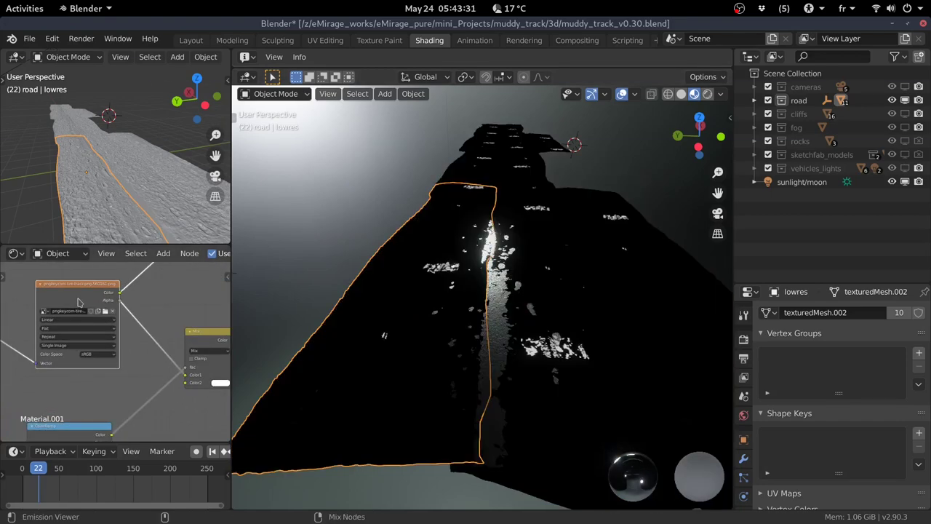
{"action": "left_click", "coordinate": [80, 302], "text": "ctrl+shift"}
{"action": "scroll", "coordinate": [87, 305], "scroll_direction": "down", "scroll_amount": 2}
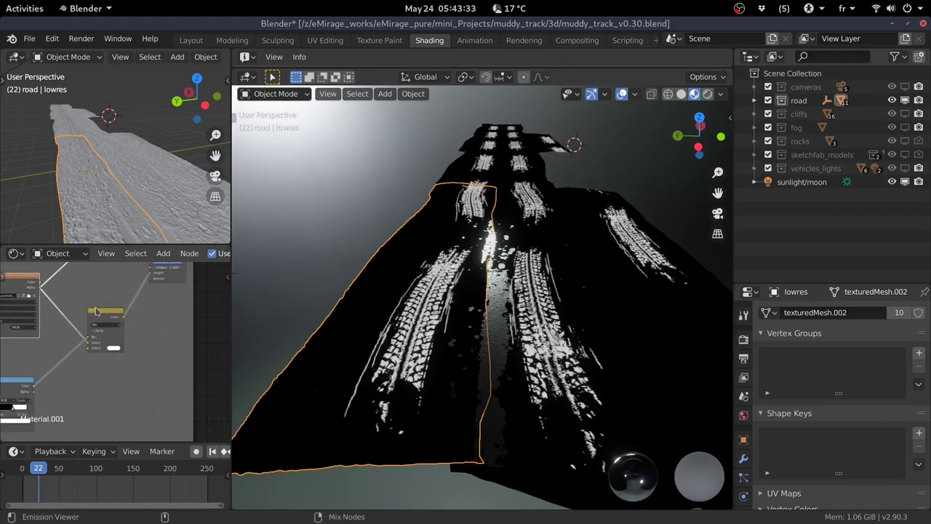
{"action": "left_click", "coordinate": [104, 317], "text": "ctrl+shift"}
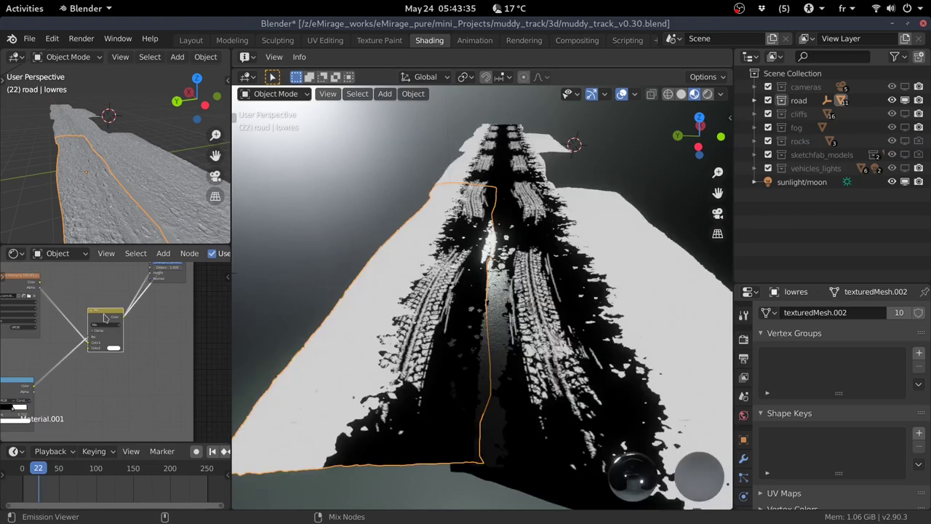
- Fine-tune the RGB Curves point to about -0.81, -0.79 to shape the mask
{"action": "scroll", "coordinate": [15, 378], "scroll_direction": "up", "scroll_amount": 3}
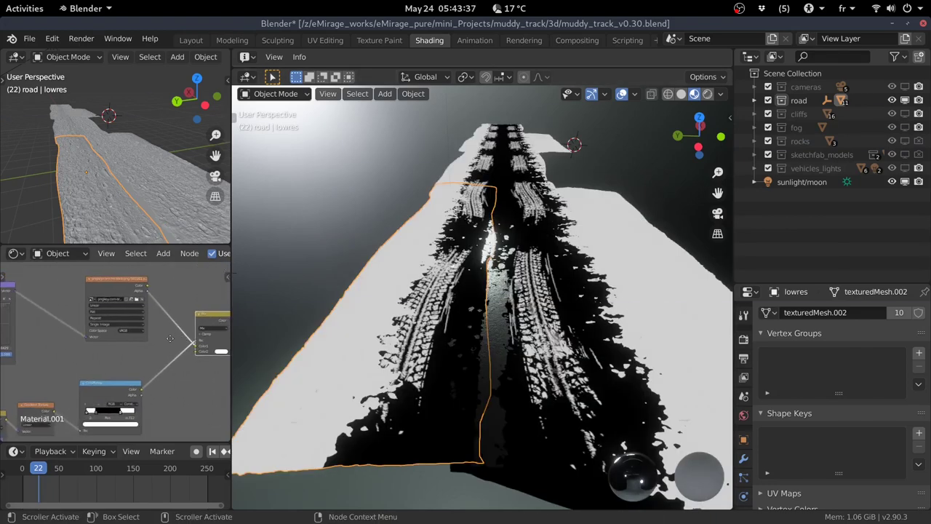
{"action": "middle_click_drag", "start_coordinate": [15, 378], "coordinate": [18, 328]}
{"action": "scroll", "coordinate": [19, 328], "scroll_direction": "up", "scroll_amount": 2}
{"action": "scroll", "coordinate": [45, 324], "scroll_direction": "up", "scroll_amount": 2}
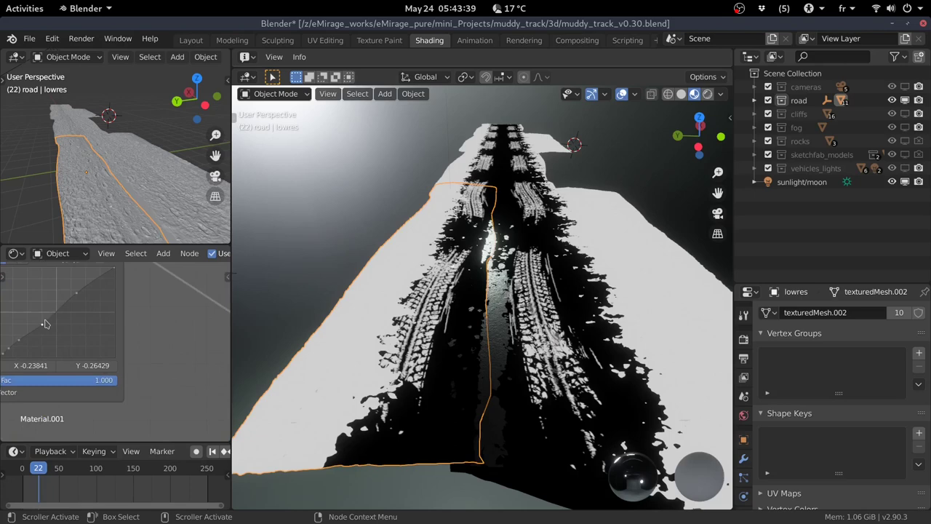
{"action": "left_click_drag", "start_coordinate": [87, 365], "coordinate": [87, 365]}
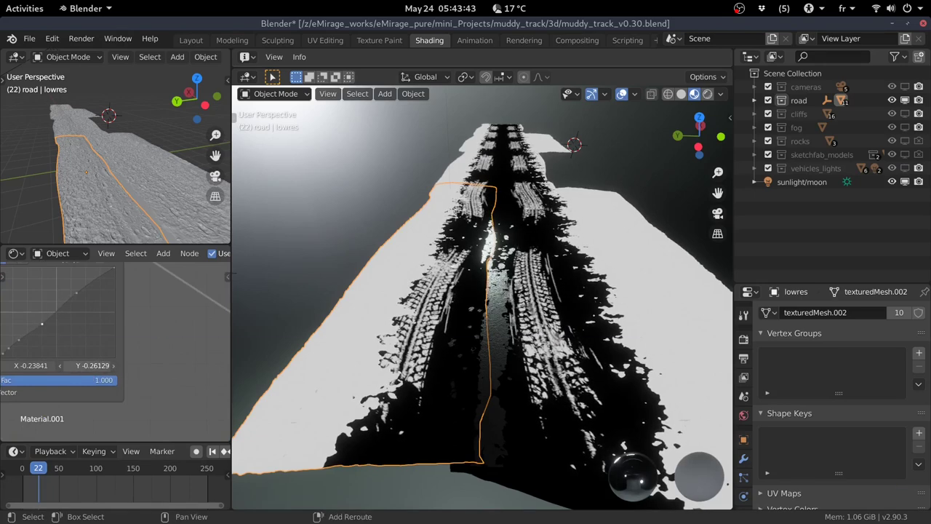
{"action": "scroll", "coordinate": [124, 315], "scroll_direction": "up", "scroll_amount": 2}
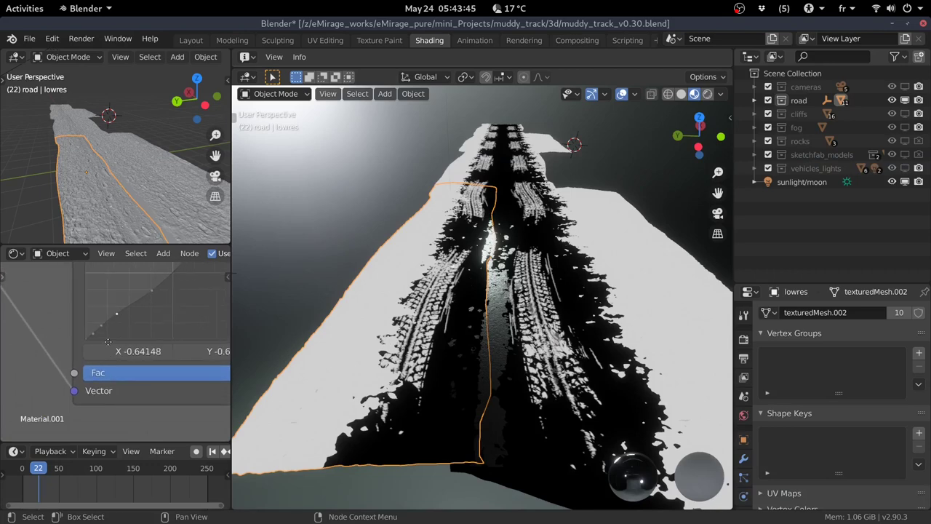
{"action": "middle_click_drag", "start_coordinate": [124, 315], "coordinate": [34, 323]}
{"action": "left_click_drag", "start_coordinate": [32, 324], "coordinate": [31, 319]}
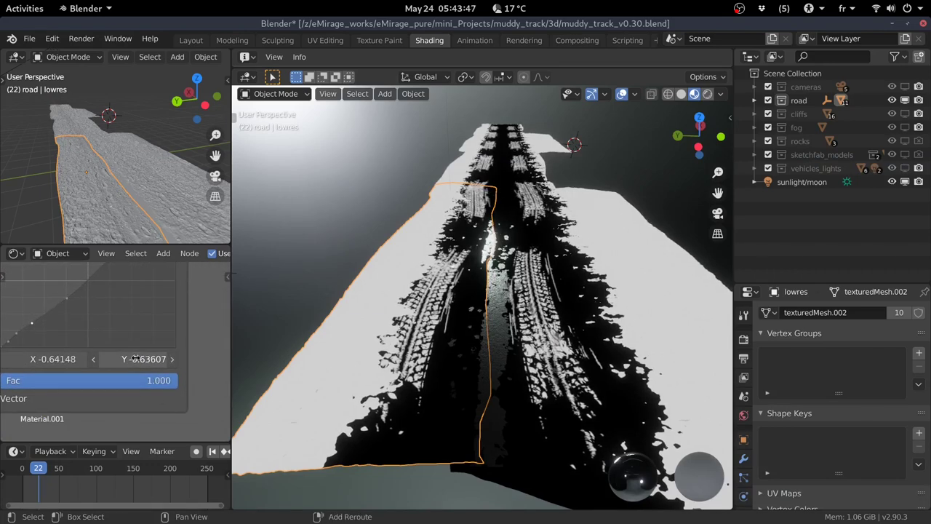
{"action": "middle_click_drag", "start_coordinate": [14, 339], "coordinate": [77, 336]}
{"action": "middle_click_drag", "start_coordinate": [125, 356], "coordinate": [53, 350]}
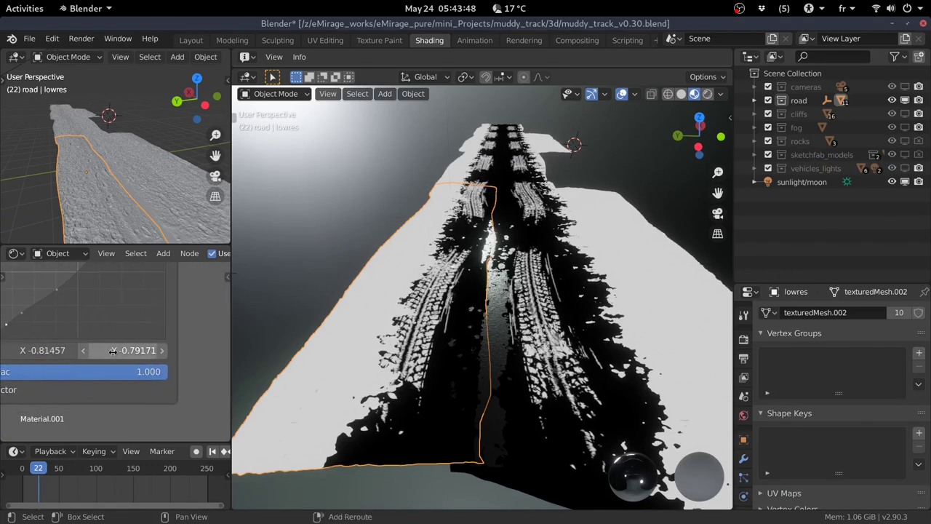
{"action": "mouse_move", "coordinate": [124, 350]}
{"action": "left_mouse_down"}
{"action": "mouse_move", "coordinate": [134, 350]}
{"action": "mouse_move", "coordinate": [123, 350]}
{"action": "left_mouse_up"}
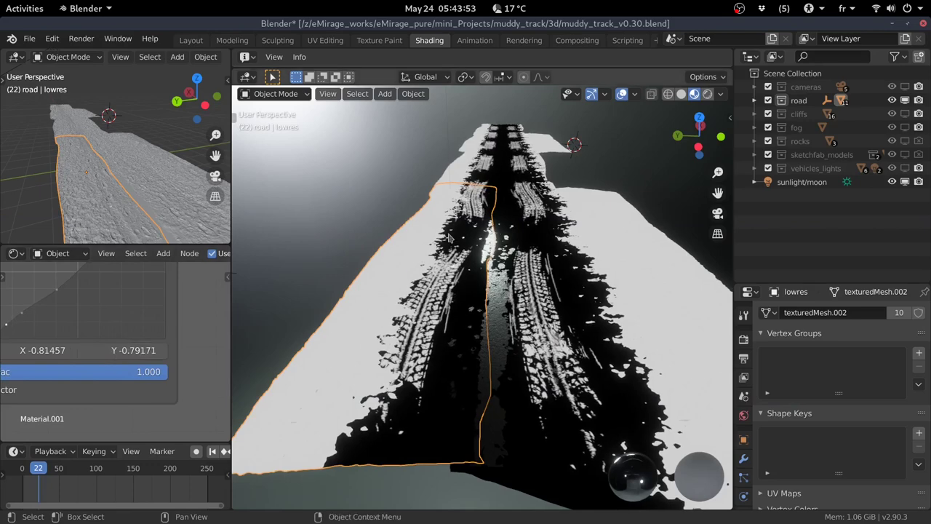
- Zoom the Shader Editor out to show the road's whole node tree
{"action": "scroll", "coordinate": [588, 311], "scroll_direction": "down", "scroll_amount": 4}
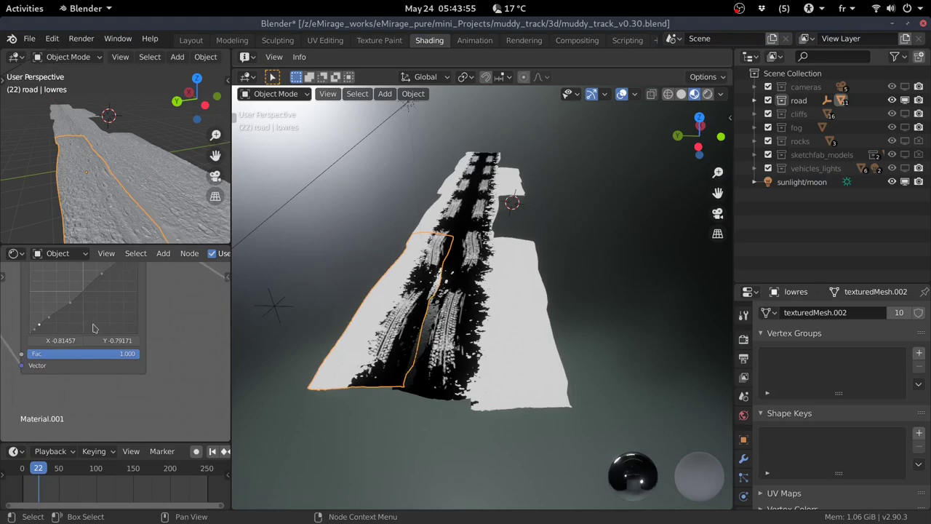
{"action": "scroll", "coordinate": [93, 323], "scroll_direction": "down", "scroll_amount": 4}
{"action": "scroll", "coordinate": [93, 328], "scroll_direction": "down", "scroll_amount": 3}
{"action": "scroll", "coordinate": [72, 349], "scroll_direction": "up", "scroll_amount": 3}
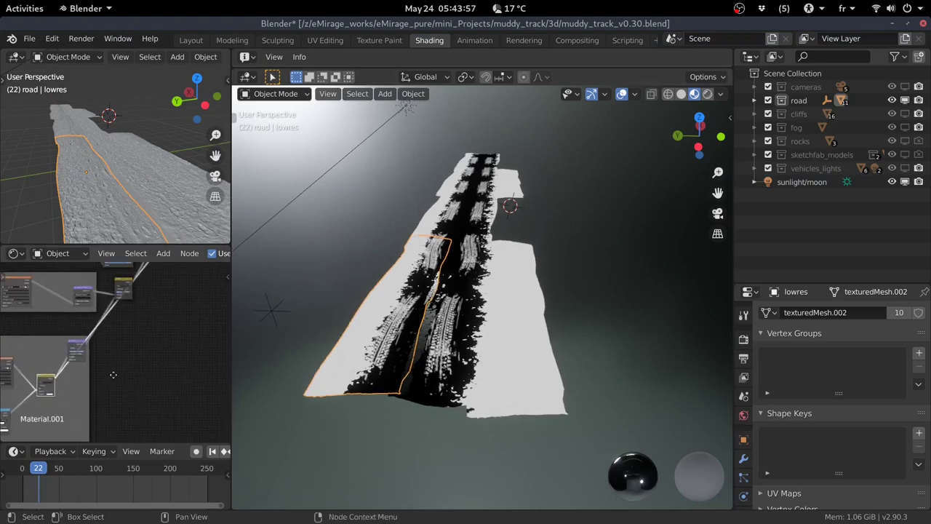
{"action": "scroll", "coordinate": [79, 365], "scroll_direction": "up", "scroll_amount": 3}
{"action": "scroll", "coordinate": [80, 365], "scroll_direction": "up", "scroll_amount": 3, "text": "shift"}
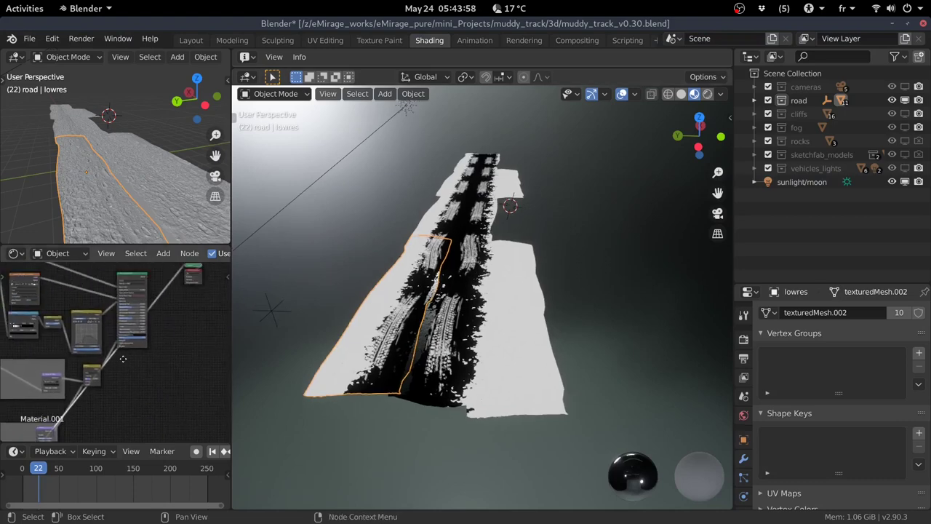
- Preview the road's full brown mud material via Principled BSDF and select lowres.001
{"action": "left_click", "coordinate": [122, 292], "text": "ctrl+shift"}
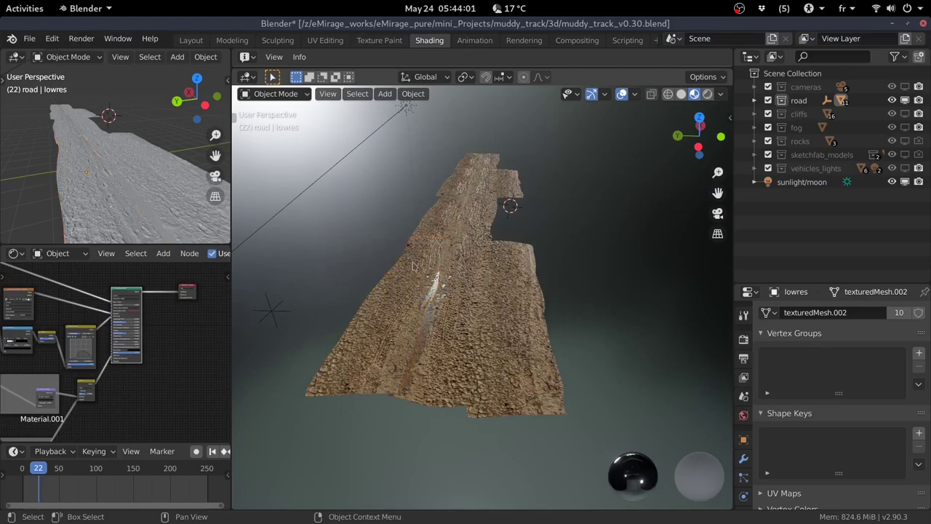
{"action": "middle_click_drag", "start_coordinate": [413, 265], "coordinate": [594, 334]}
{"action": "left_click", "coordinate": [419, 269]}
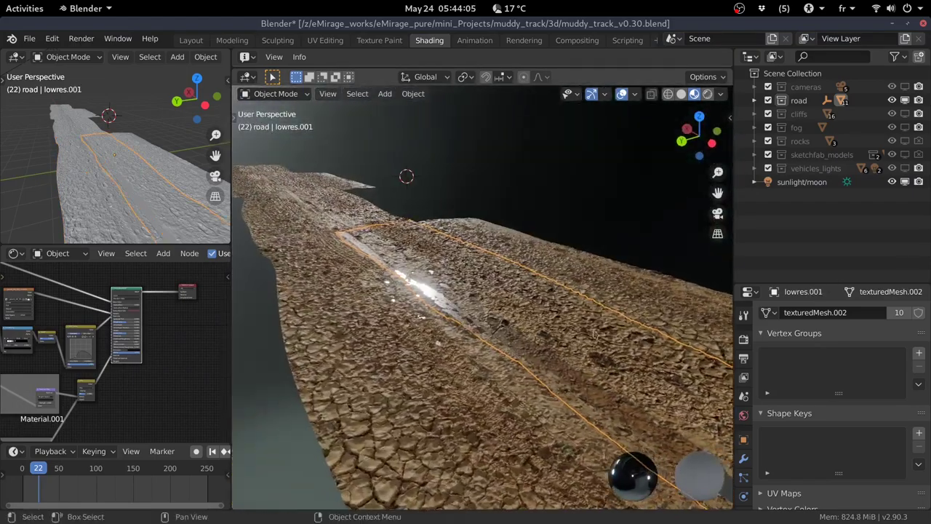
- Show the modifier stack of lowres.001 in Modifier Properties
{"action": "left_click", "coordinate": [744, 458]}
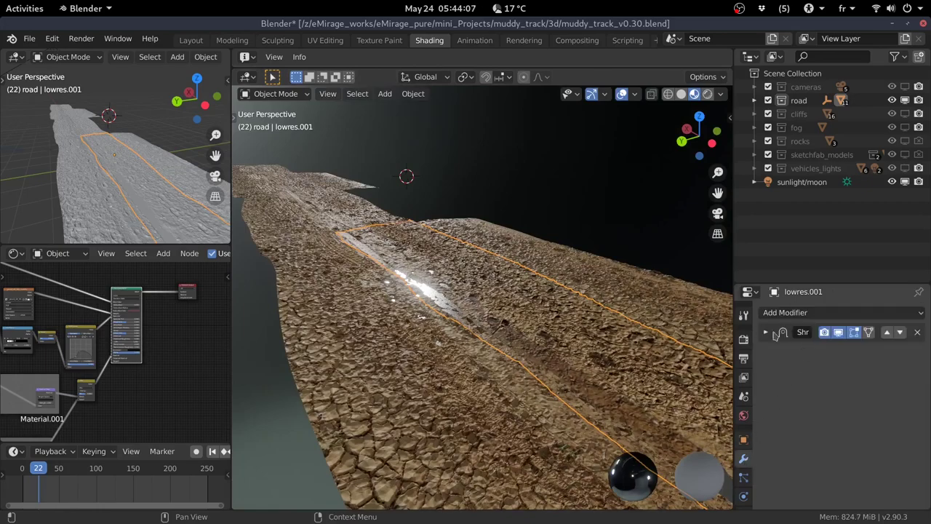
{"action": "mouse_move", "coordinate": [600, 329]}
{"action": "middle_mouse_down"}
{"action": "mouse_move", "coordinate": [404, 280]}
{"action": "mouse_move", "coordinate": [407, 296]}
{"action": "middle_mouse_up"}
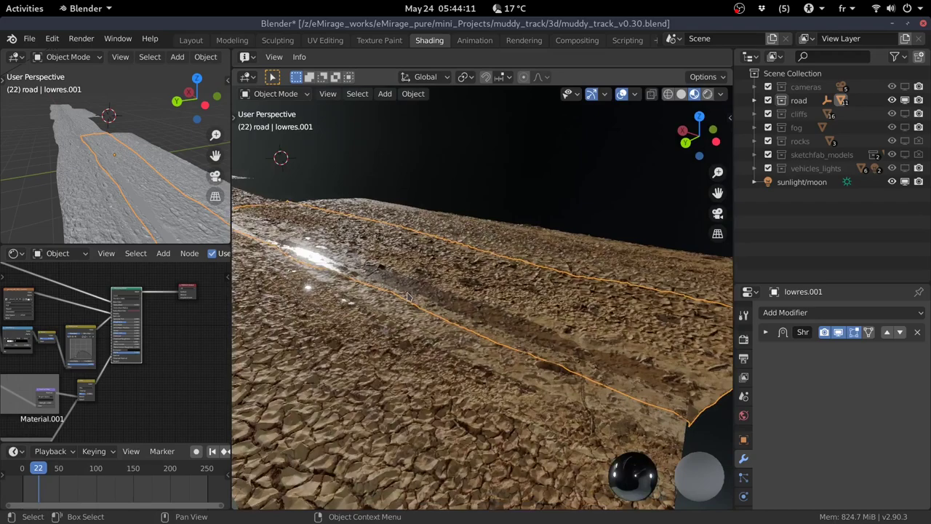
{"action": "scroll", "coordinate": [408, 296], "scroll_direction": "up", "scroll_amount": 1}
{"action": "scroll", "coordinate": [403, 338], "scroll_direction": "up", "scroll_amount": 1}
{"action": "scroll", "coordinate": [468, 331], "scroll_direction": "up", "scroll_amount": 3}
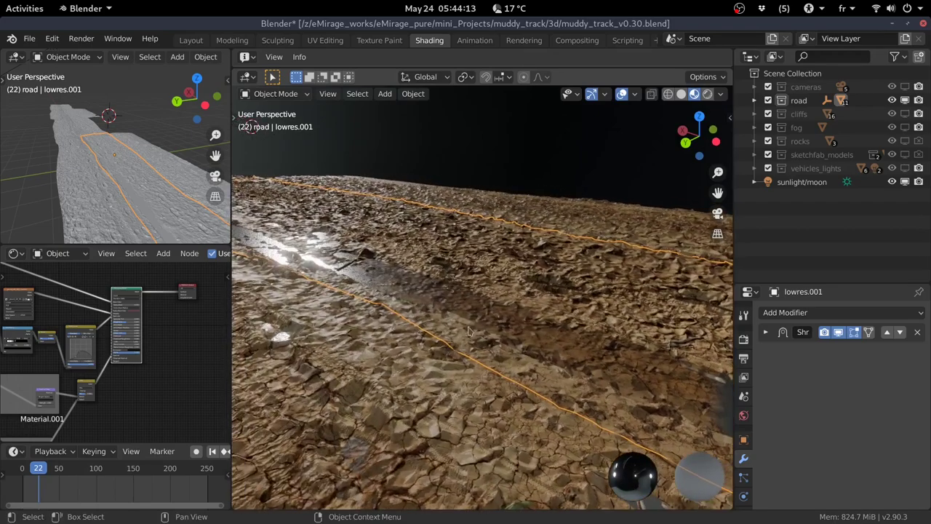
{"action": "scroll", "coordinate": [481, 331], "scroll_direction": "down", "scroll_amount": 2}
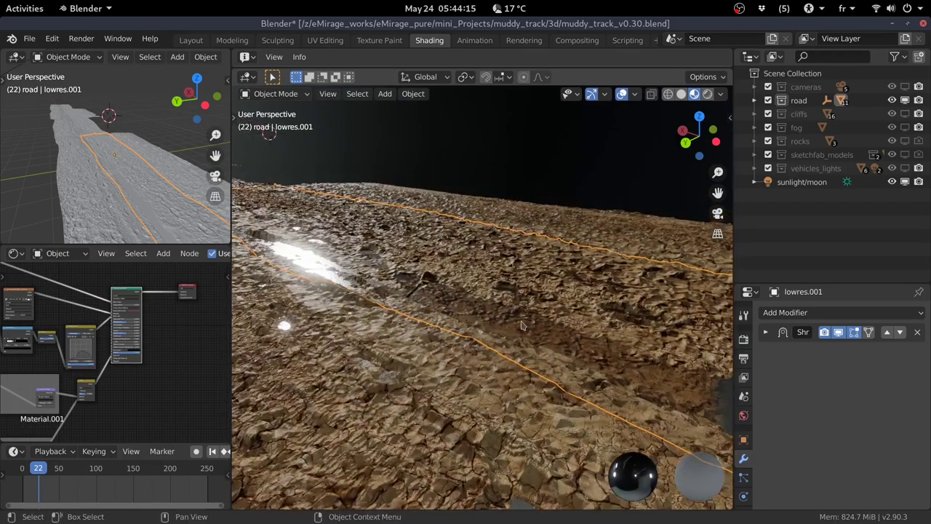
{"action": "scroll", "coordinate": [445, 275], "scroll_direction": "down", "scroll_amount": 1}
- Start a vertical move of lowres.001, then cancel it
{"action": "middle_click_drag", "start_coordinate": [504, 321], "coordinate": [443, 300]}
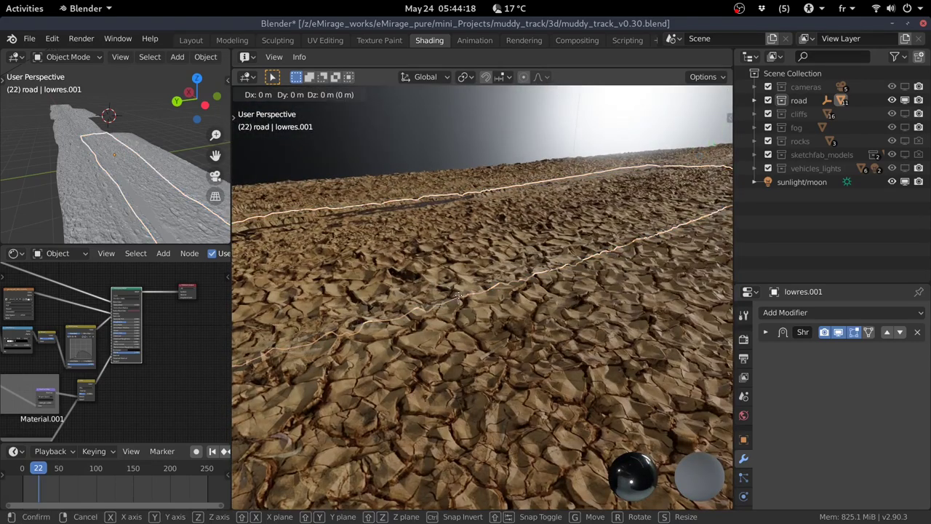
{"action": "key", "text": "z"}
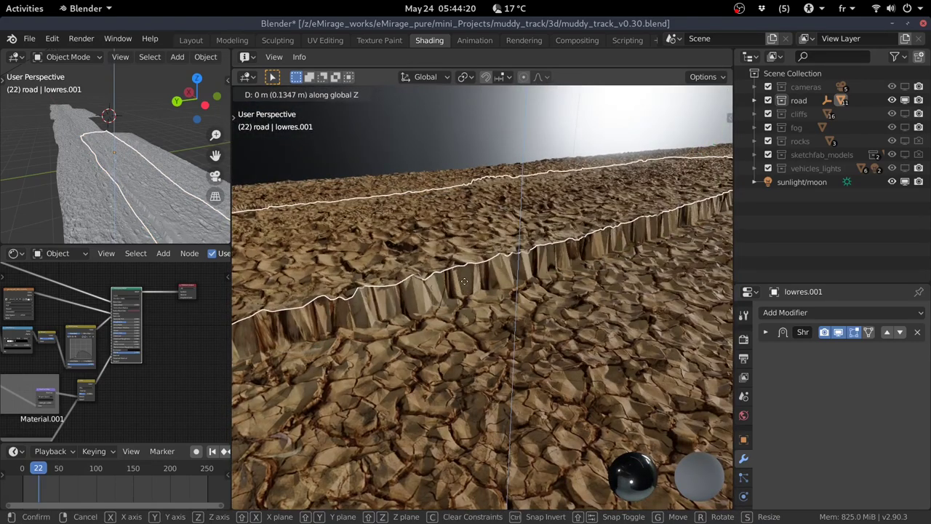
{"action": "key", "text": "Escape"}
{"action": "key", "text": "Tab"}
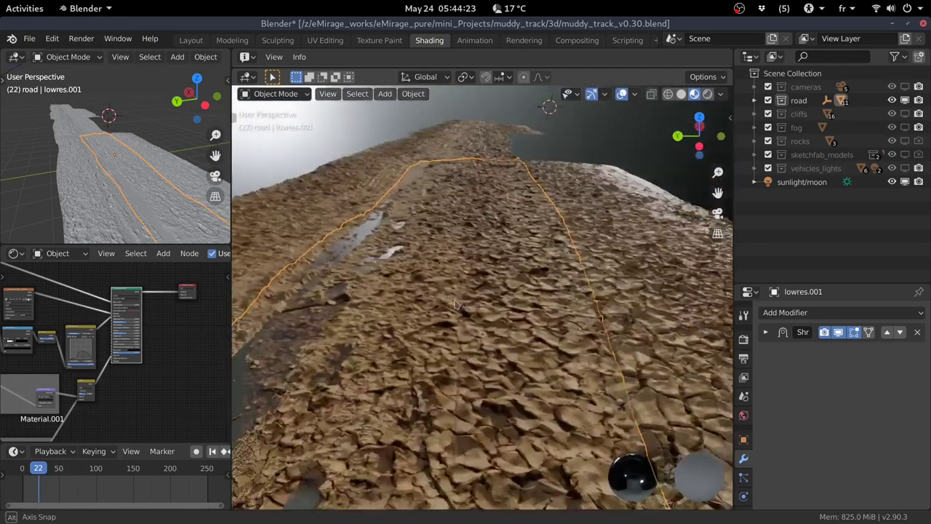
{"action": "mouse_move", "coordinate": [465, 285]}
{"action": "middle_mouse_down"}
{"action": "mouse_move", "coordinate": [440, 299]}
{"action": "mouse_move", "coordinate": [643, 249]}
{"action": "middle_mouse_up"}
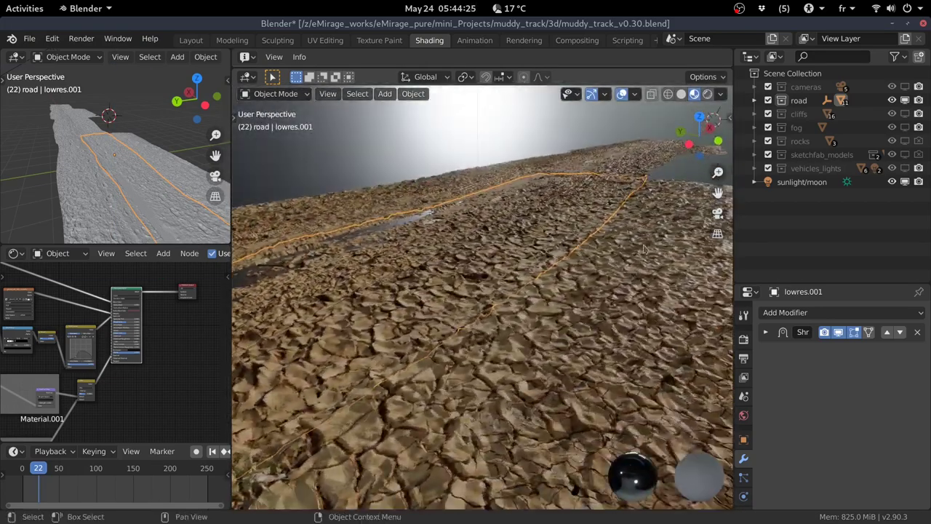
{"action": "mouse_move", "coordinate": [491, 288]}
{"action": "middle_mouse_down"}
{"action": "mouse_move", "coordinate": [525, 301]}
{"action": "mouse_move", "coordinate": [451, 271]}
{"action": "mouse_move", "coordinate": [307, 125]}
{"action": "middle_mouse_up"}
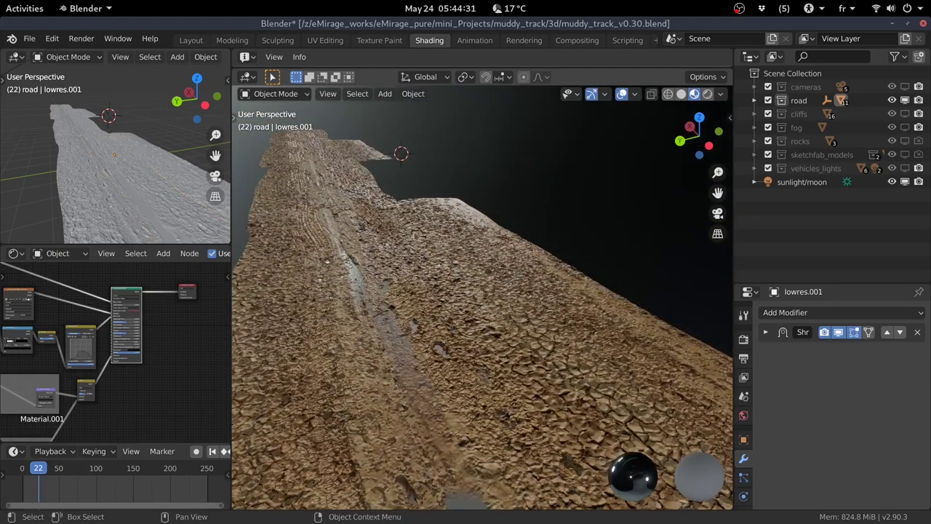
- Enable viewport visibility of the cliffs collection in the Outliner
{"action": "middle_click_drag", "start_coordinate": [420, 233], "coordinate": [423, 249]}
{"action": "mouse_move", "coordinate": [369, 220]}
{"action": "middle_mouse_down"}
{"action": "mouse_move", "coordinate": [421, 302]}
{"action": "mouse_move", "coordinate": [495, 305]}
{"action": "middle_mouse_up"}
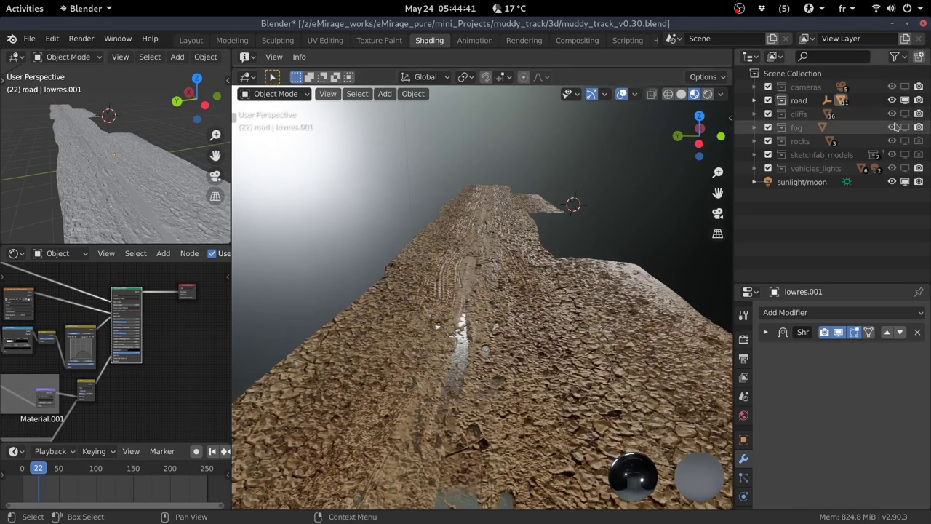
{"action": "left_click", "coordinate": [906, 114]}
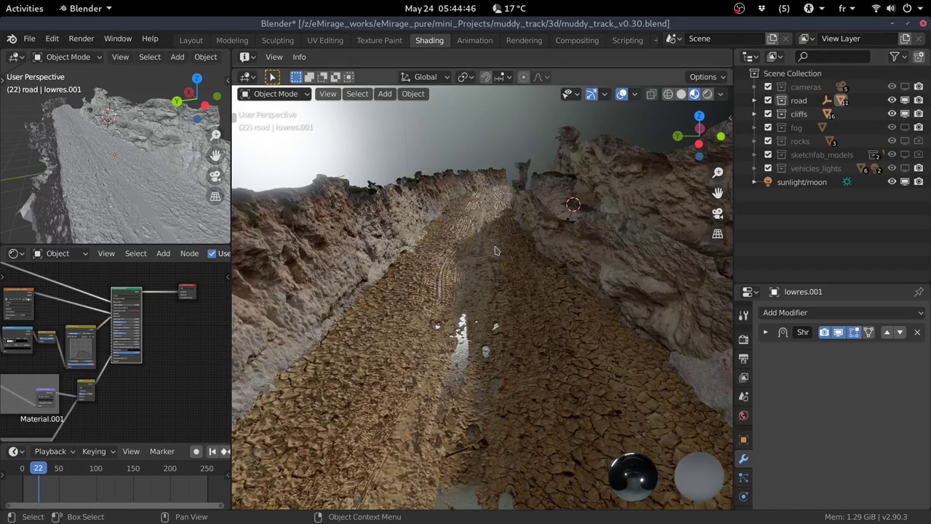
- Check the shot through the scene camera, then select the lowres road piece
{"action": "middle_click_drag", "start_coordinate": [495, 251], "coordinate": [510, 315]}
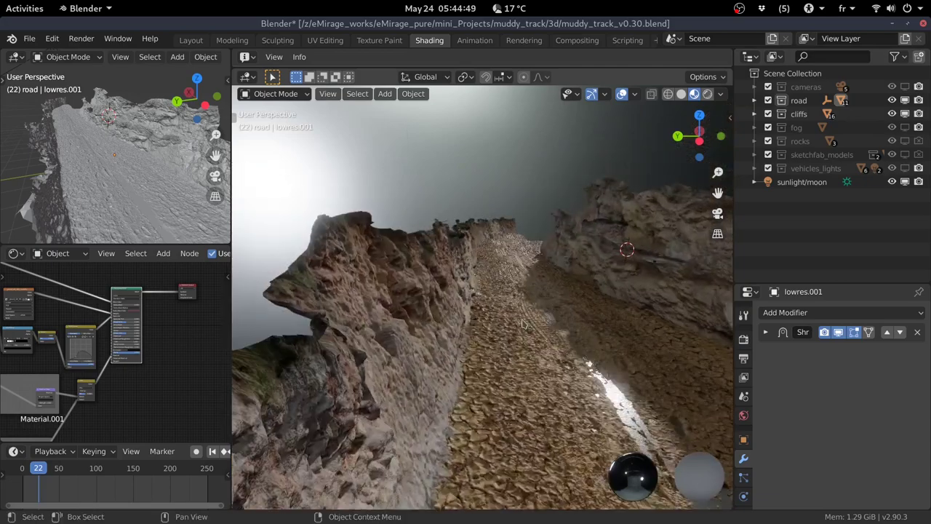
{"action": "key", "text": "KP_0"}
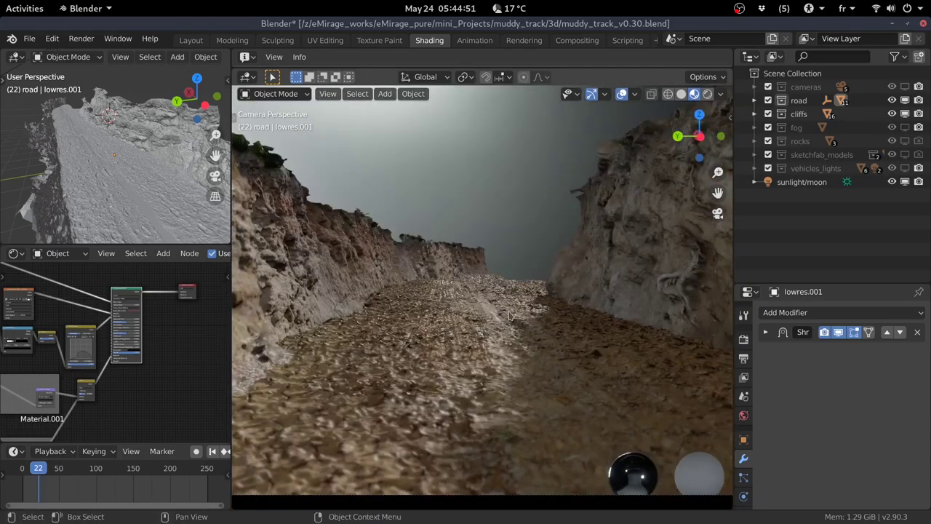
{"action": "mouse_move", "coordinate": [509, 314]}
{"action": "middle_mouse_down"}
{"action": "mouse_move", "coordinate": [436, 335]}
{"action": "mouse_move", "coordinate": [451, 313]}
{"action": "mouse_move", "coordinate": [451, 343]}
{"action": "middle_mouse_up"}
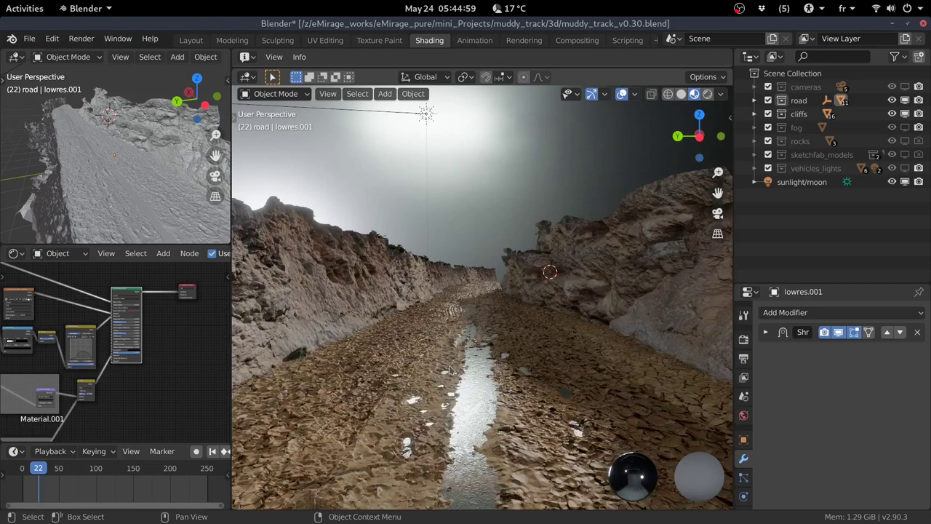
{"action": "left_click", "coordinate": [474, 360]}
{"action": "middle_click_drag", "start_coordinate": [475, 360], "coordinate": [473, 363]}
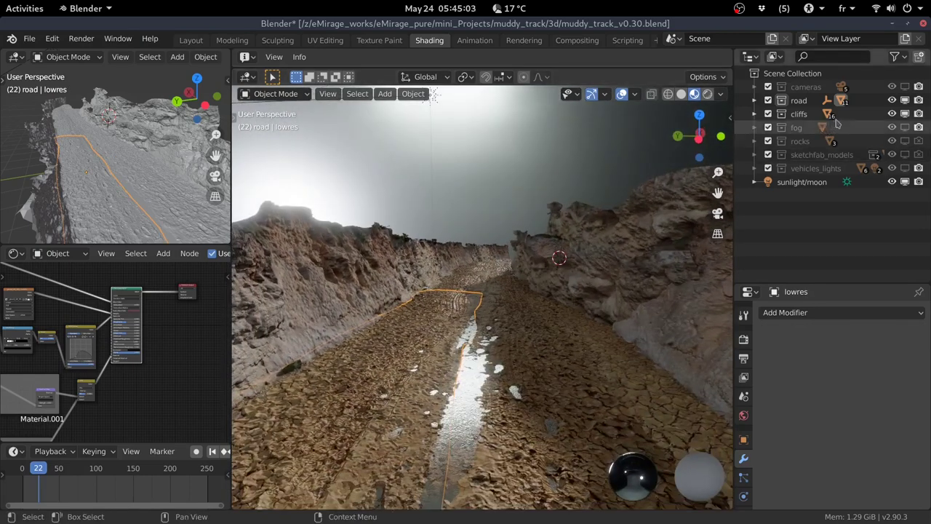
- Turn on the fog and look through the scene camera with overlays hidden
{"action": "left_click", "coordinate": [905, 128]}
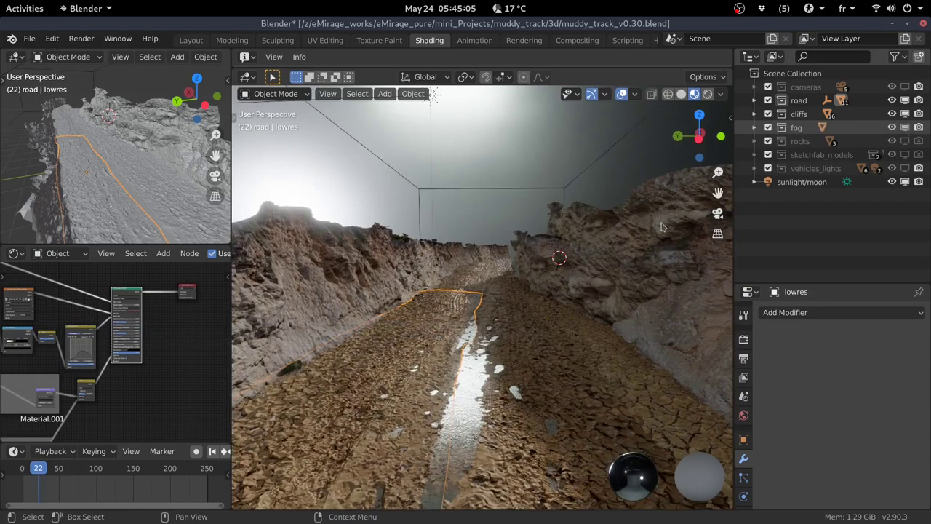
{"action": "key", "text": "KP_0"}
{"action": "key", "text": "shift+alt+z"}
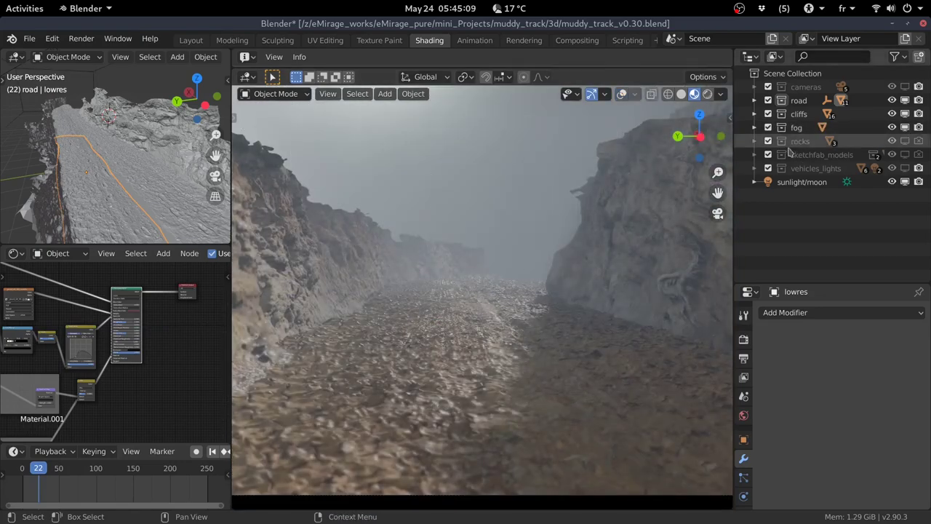
- Switch off the sun, set Rendered shading, and turn on the vehicle headlights
{"action": "left_click", "coordinate": [905, 184]}
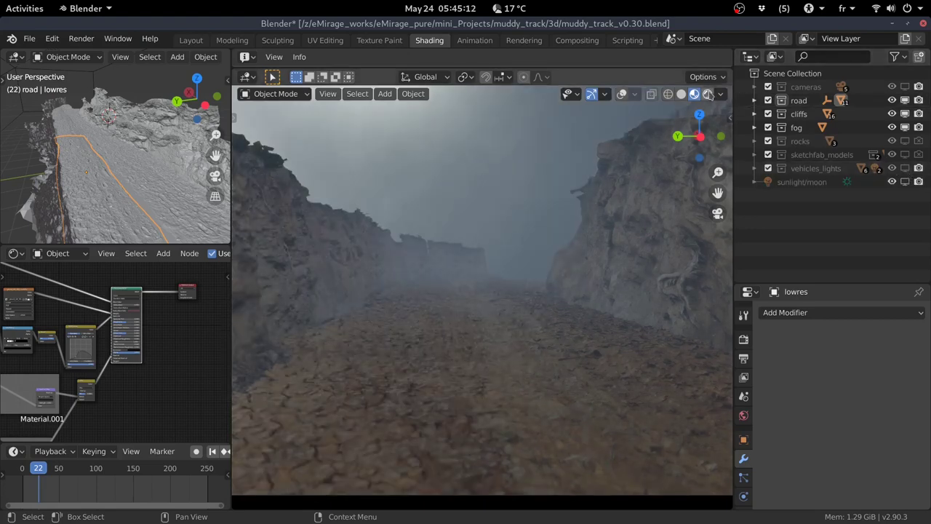
{"action": "left_click", "coordinate": [708, 95]}
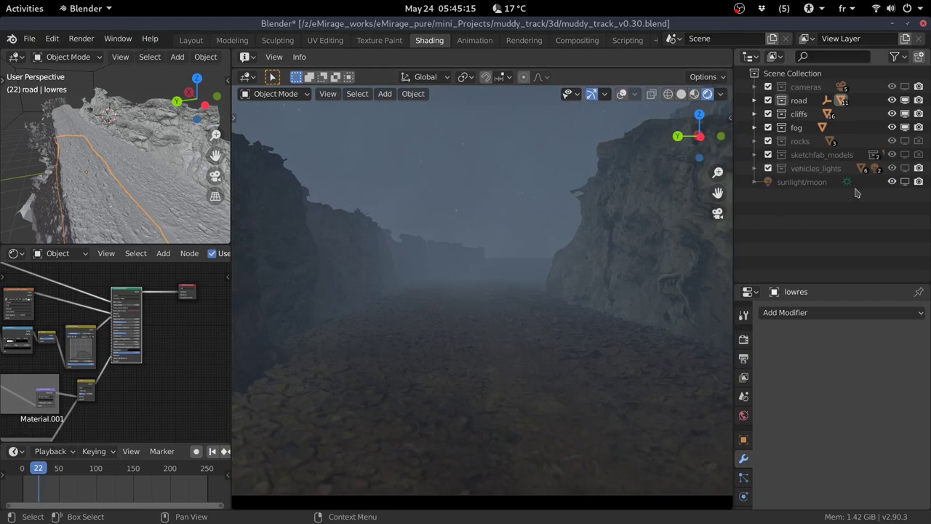
{"action": "left_click", "coordinate": [906, 169]}
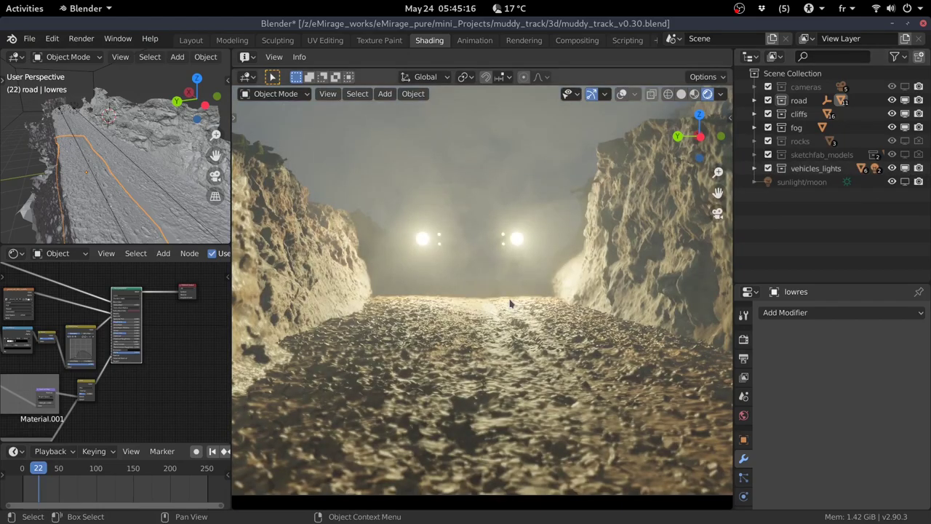
- Inspect the Spot.001 headlight's transform, then orbit to a high view down the foggy road
{"action": "mouse_move", "coordinate": [499, 303]}
{"action": "middle_mouse_down"}
{"action": "mouse_move", "coordinate": [452, 342]}
{"action": "mouse_move", "coordinate": [466, 324]}
{"action": "middle_mouse_up"}
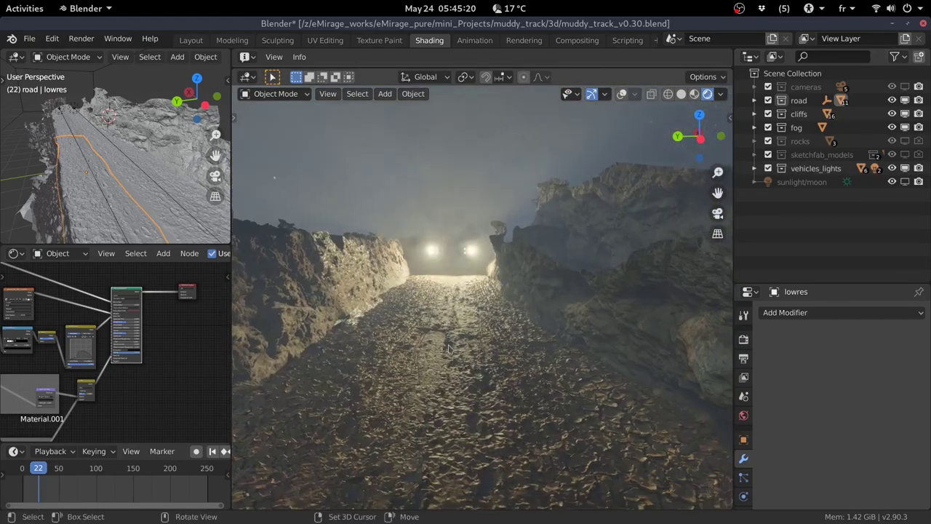
{"action": "middle_click_drag", "start_coordinate": [109, 167], "coordinate": [73, 146]}
{"action": "scroll", "coordinate": [70, 135], "scroll_direction": "up", "scroll_amount": 5}
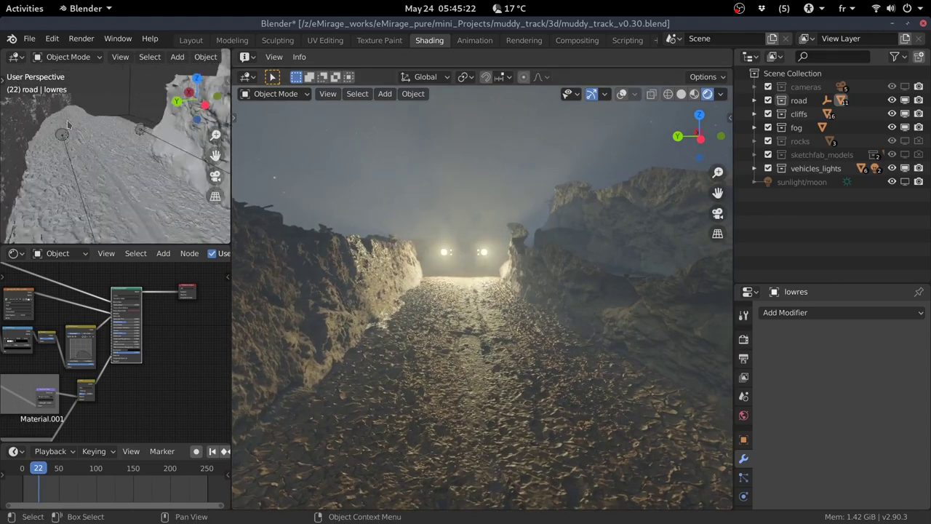
{"action": "left_click", "coordinate": [63, 134]}
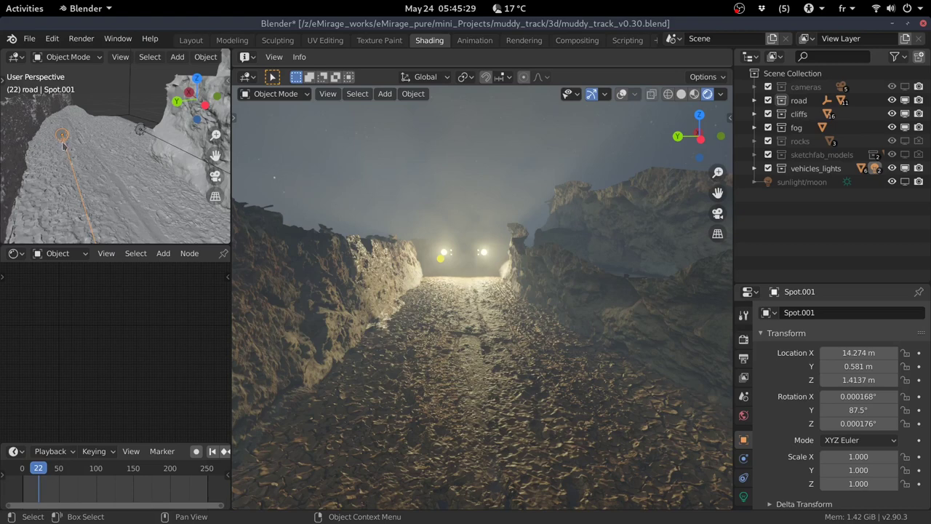
{"action": "left_click", "coordinate": [63, 146]}
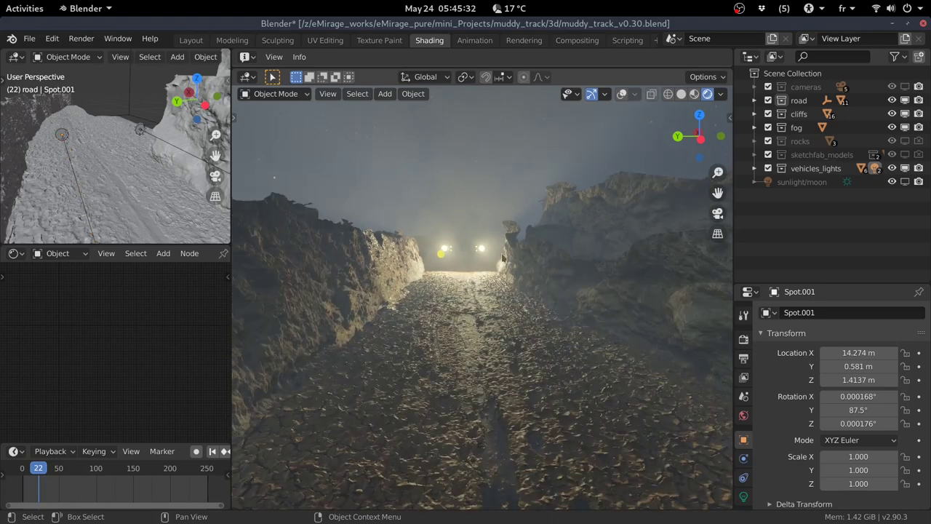
{"action": "middle_click_drag", "start_coordinate": [474, 253], "coordinate": [429, 144]}
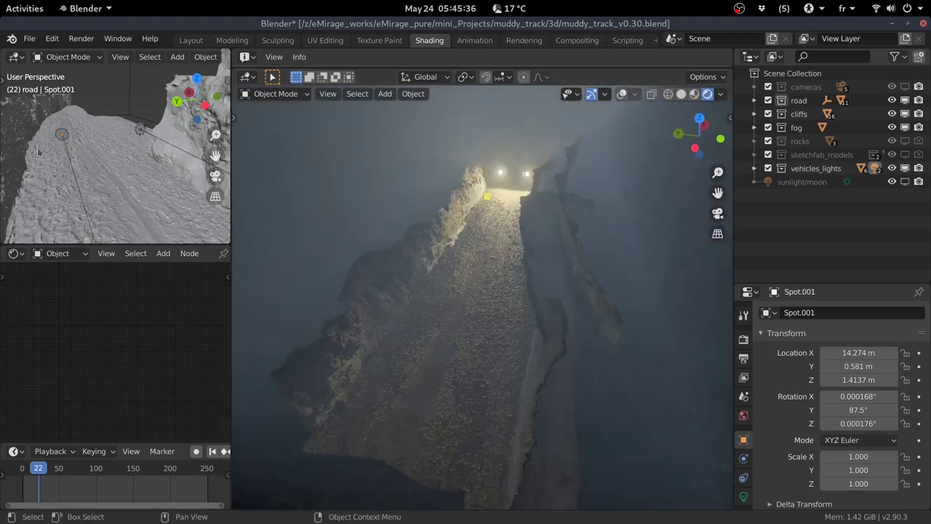
- Review the fog Cube's Principled Volume, Voronoi and ColorRamp nodes, then return to the camera view
{"action": "middle_click_drag", "start_coordinate": [167, 145], "coordinate": [120, 83]}
{"action": "left_click", "coordinate": [122, 80]}
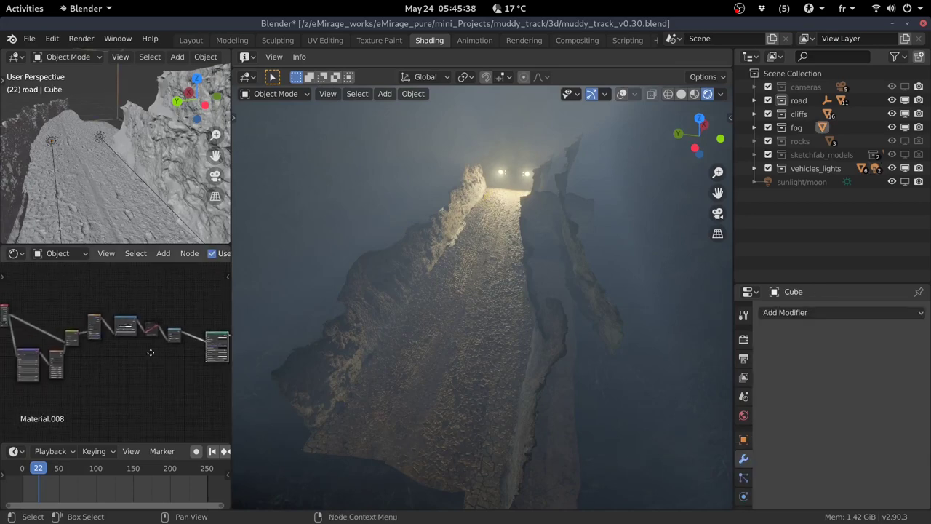
{"action": "middle_click_drag", "start_coordinate": [44, 327], "coordinate": [125, 339]}
{"action": "scroll", "coordinate": [124, 340], "scroll_direction": "up", "scroll_amount": 3}
{"action": "scroll", "coordinate": [90, 311], "scroll_direction": "up", "scroll_amount": 3}
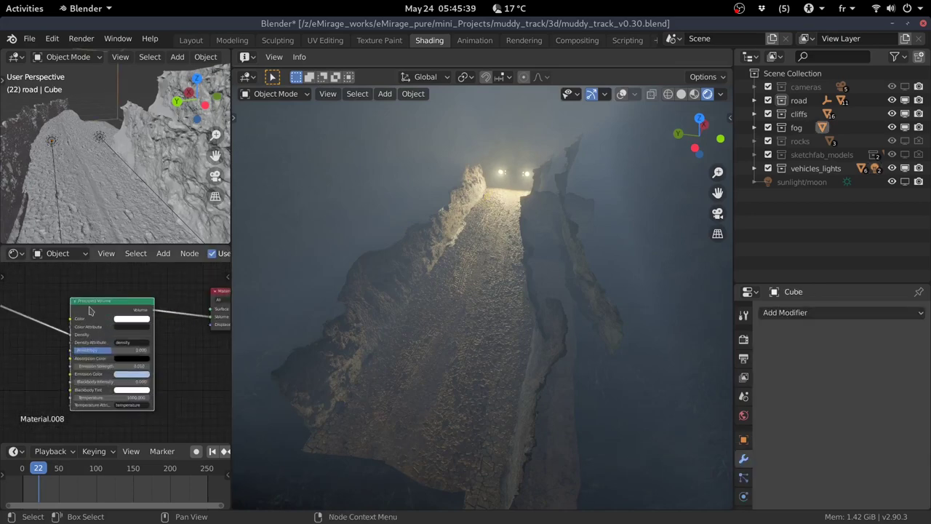
{"action": "mouse_move", "coordinate": [81, 324]}
{"action": "middle_mouse_down"}
{"action": "mouse_move", "coordinate": [59, 326]}
{"action": "mouse_move", "coordinate": [72, 309]}
{"action": "middle_mouse_up"}
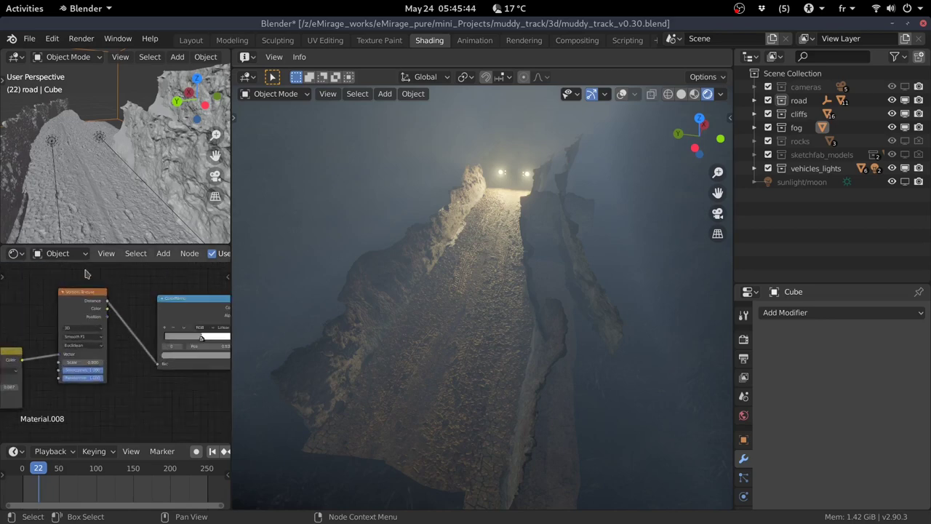
{"action": "scroll", "coordinate": [61, 331], "scroll_direction": "down", "scroll_amount": 2}
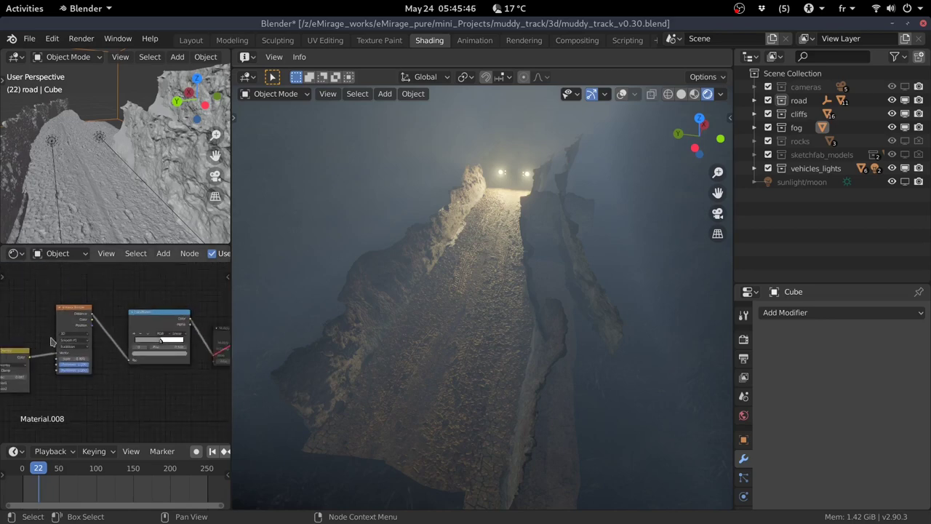
{"action": "key", "text": "KP_0"}
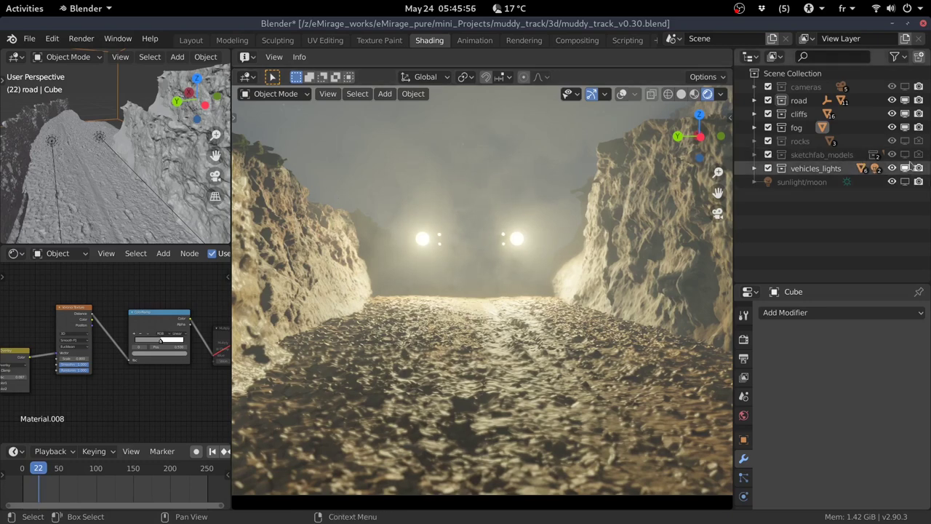
- Expand the sketchfab_models collection and orbit to look down the lit track
{"action": "left_click", "coordinate": [754, 154]}
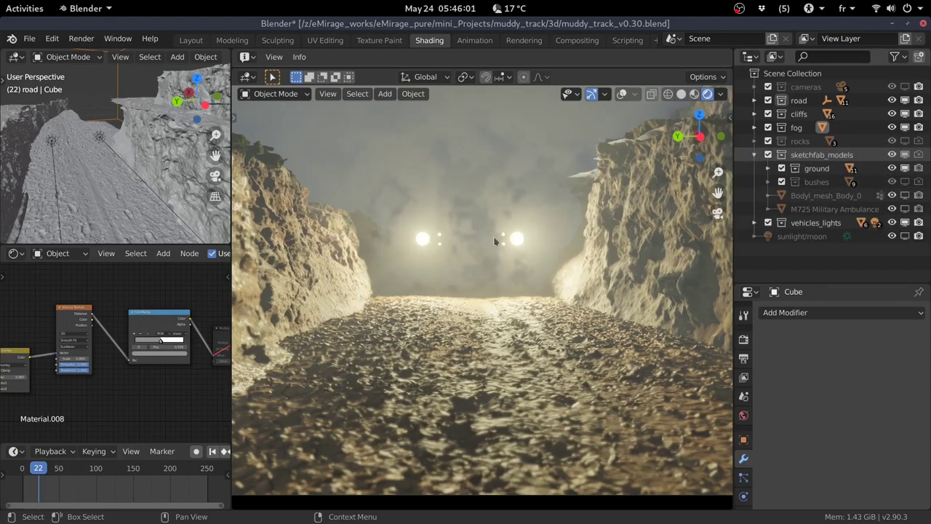
{"action": "scroll", "coordinate": [494, 236], "scroll_direction": "down", "scroll_amount": 3}
{"action": "mouse_move", "coordinate": [492, 235]}
{"action": "middle_mouse_down"}
{"action": "mouse_move", "coordinate": [498, 245]}
{"action": "mouse_move", "coordinate": [407, 330]}
{"action": "middle_mouse_up"}
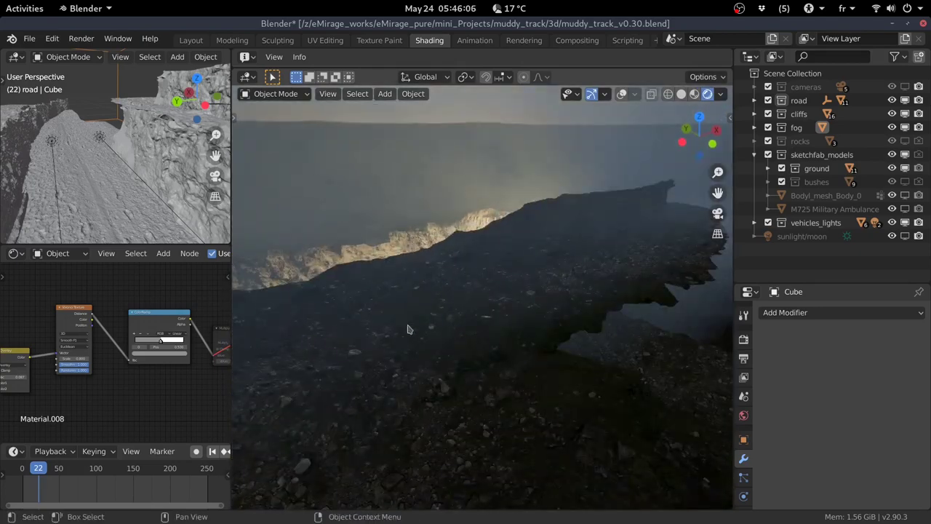
{"action": "mouse_move", "coordinate": [383, 299]}
{"action": "middle_mouse_down"}
{"action": "mouse_move", "coordinate": [372, 270]}
{"action": "mouse_move", "coordinate": [434, 256]}
{"action": "mouse_move", "coordinate": [458, 303]}
{"action": "mouse_move", "coordinate": [427, 300]}
{"action": "middle_mouse_up"}
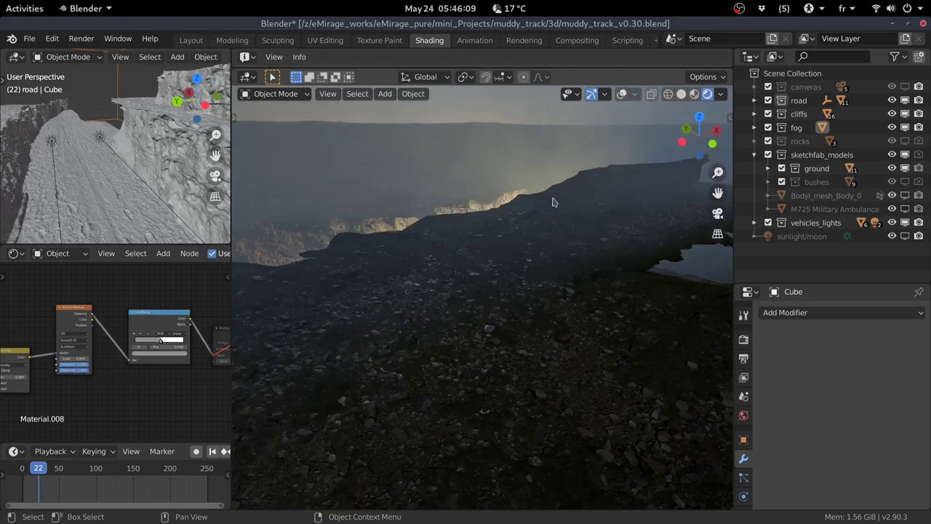
{"action": "middle_click_drag", "start_coordinate": [553, 202], "coordinate": [397, 239]}
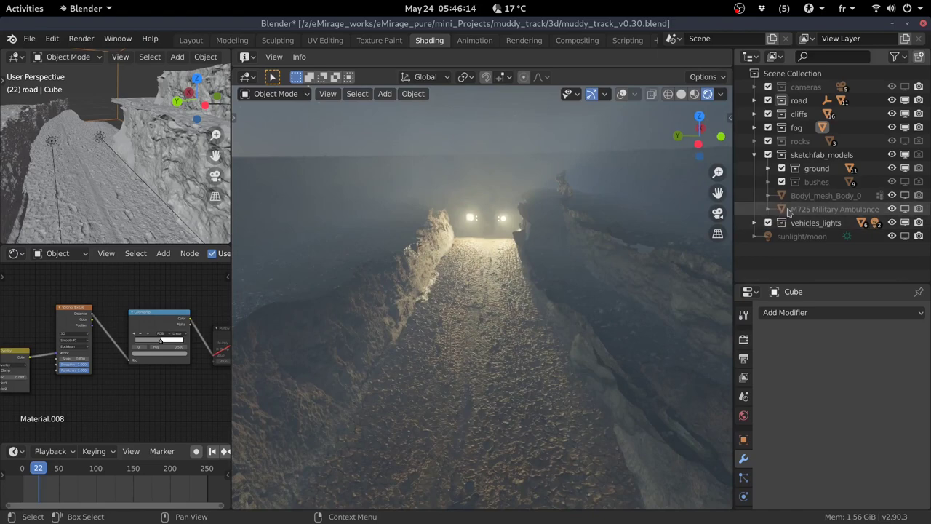
- Show the soldier Bodyl_mesh_Body_0 and the M725 Military Ambulance, then return to camera view
{"action": "left_click", "coordinate": [905, 197]}
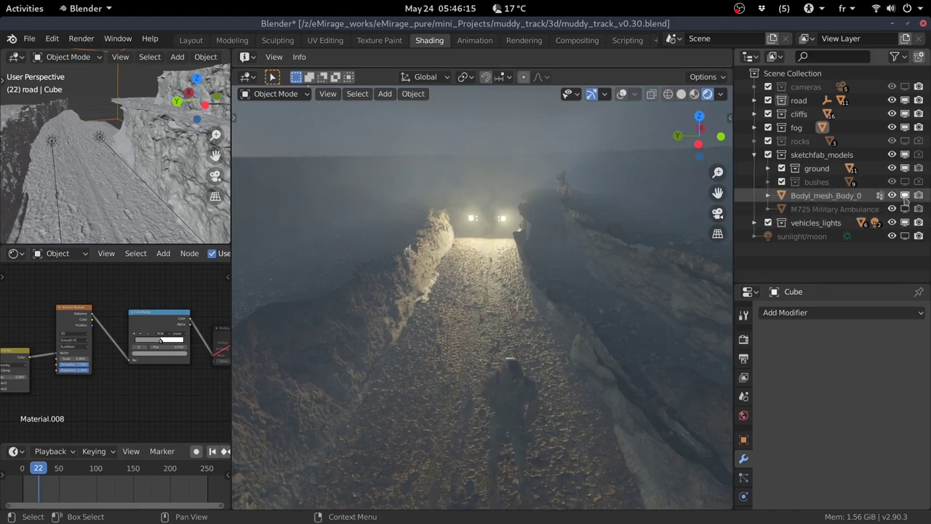
{"action": "middle_click_drag", "start_coordinate": [524, 364], "coordinate": [528, 273], "text": "shift"}
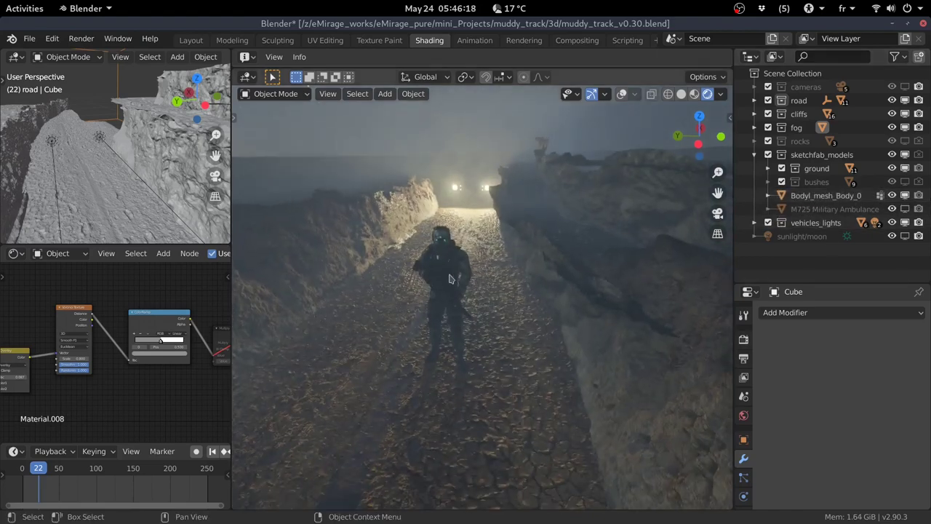
{"action": "left_click", "coordinate": [905, 208]}
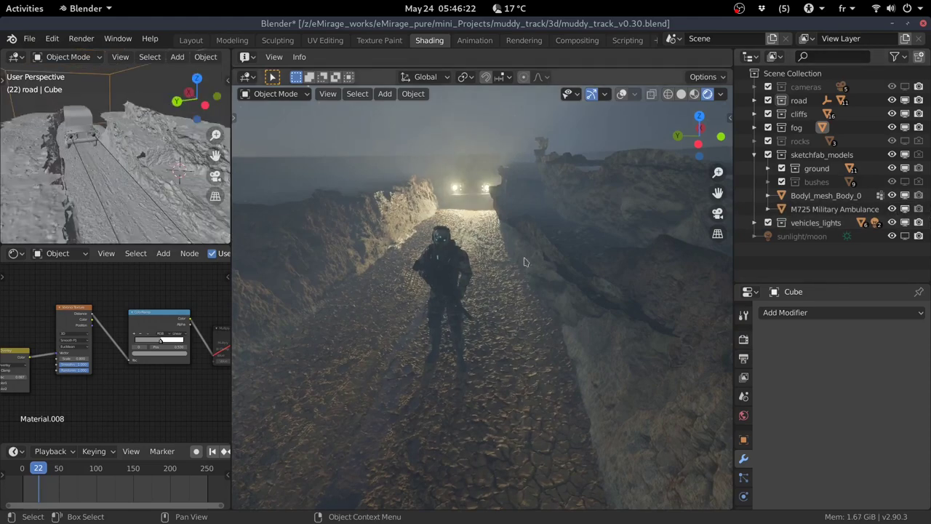
{"action": "scroll", "coordinate": [530, 249], "scroll_direction": "up", "scroll_amount": 2}
{"action": "key", "text": "KP_0"}
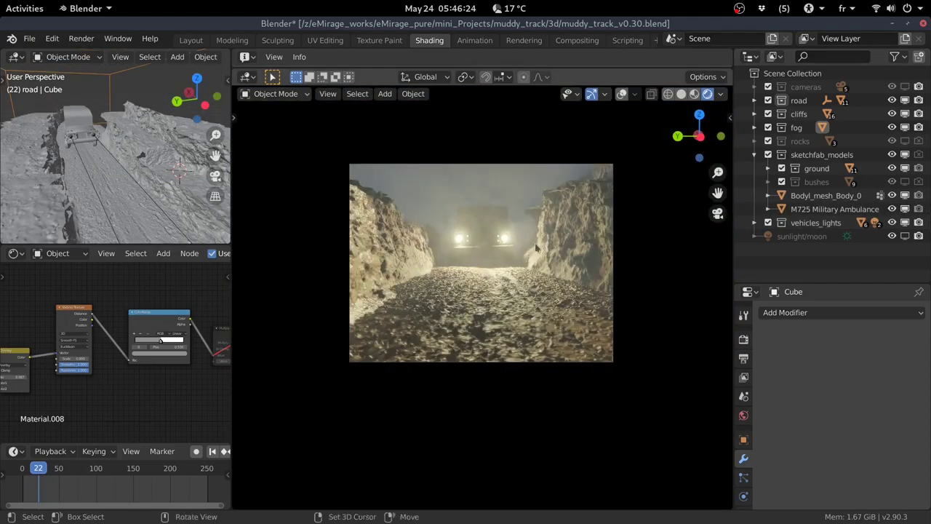
- Make the cameras collection visible and expand it in the Outliner
{"action": "middle_click_drag", "start_coordinate": [531, 248], "coordinate": [531, 248]}
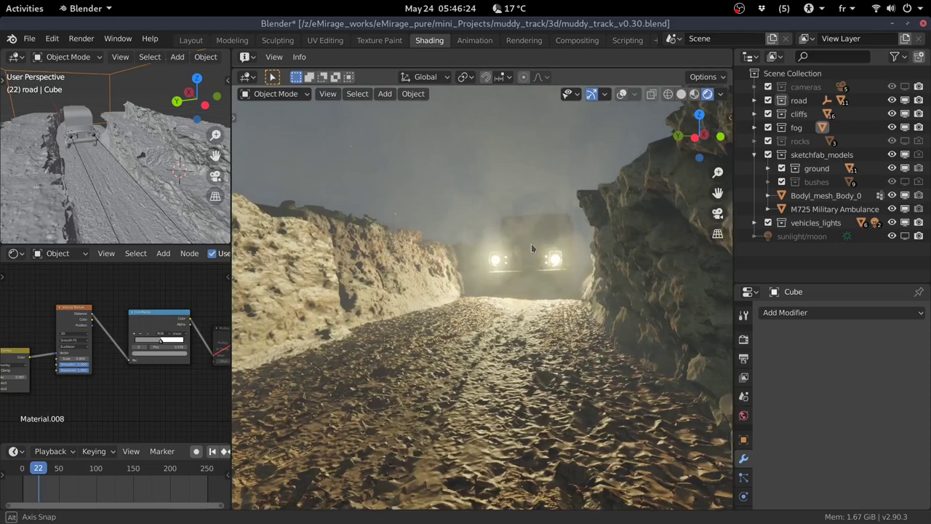
{"action": "left_click", "coordinate": [905, 87]}
{"action": "left_click", "coordinate": [754, 87]}
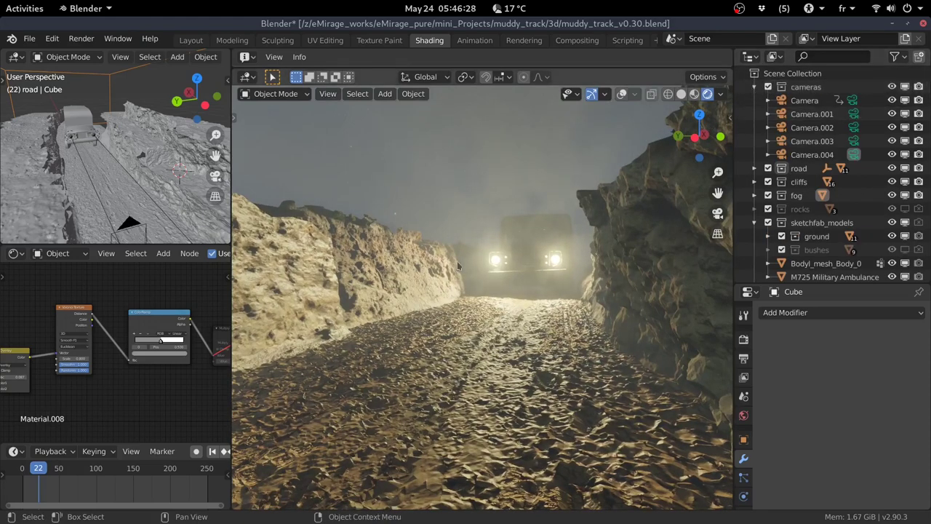
{"action": "key", "text": "KP_0"}
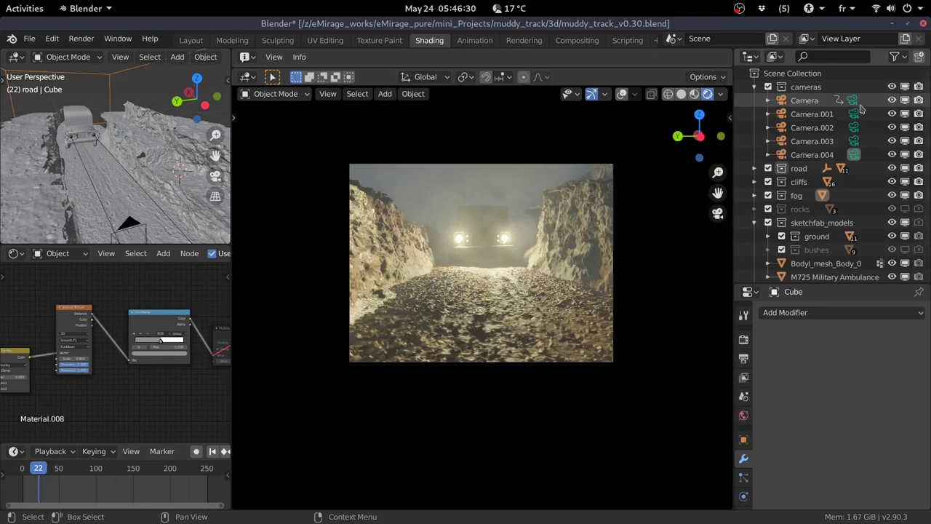
- Cycle the active camera through Camera and Camera.001, ending on Camera.002
{"action": "left_click", "coordinate": [853, 102]}
{"action": "left_click", "coordinate": [855, 115]}
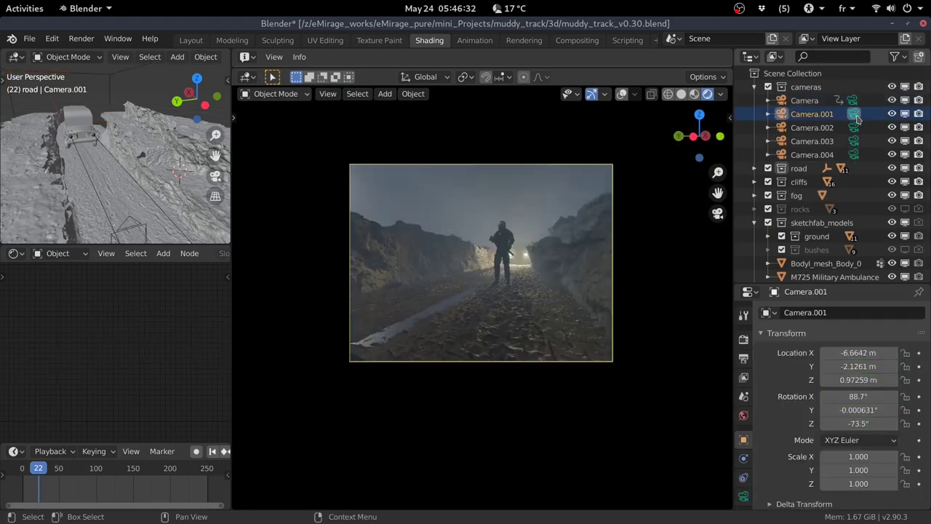
{"action": "scroll", "coordinate": [641, 202], "scroll_direction": "up", "scroll_amount": 3}
{"action": "scroll", "coordinate": [640, 202], "scroll_direction": "up", "scroll_amount": 2}
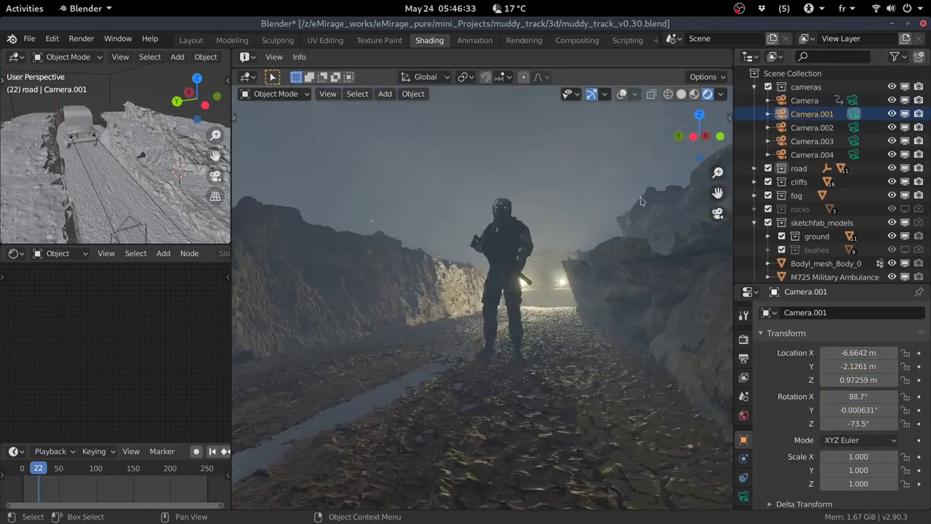
{"action": "left_click", "coordinate": [854, 127]}
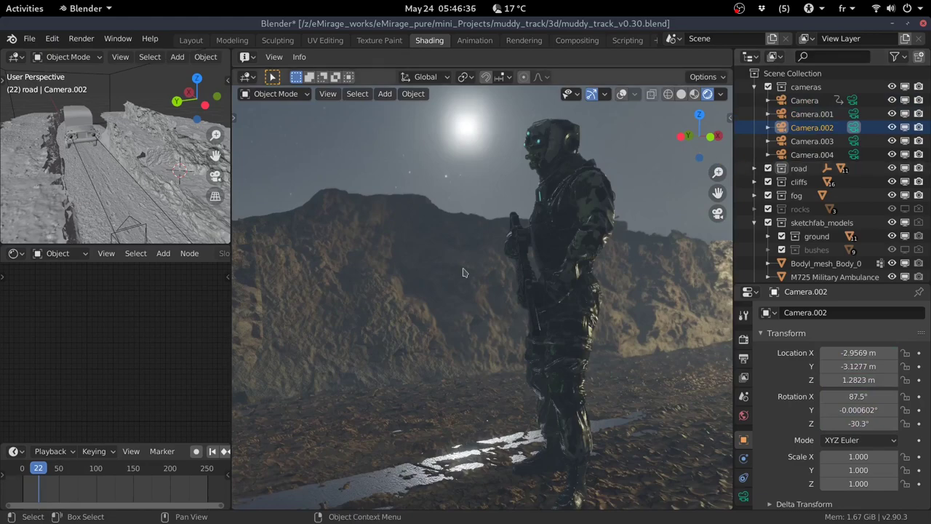
- Select the soldier Bodyl_mesh_Body_0 and orbit and zoom to frame him head-on
{"action": "left_click", "coordinate": [547, 218]}
{"action": "mouse_move", "coordinate": [547, 218]}
{"action": "middle_mouse_down"}
{"action": "mouse_move", "coordinate": [617, 276]}
{"action": "mouse_move", "coordinate": [552, 328]}
{"action": "mouse_move", "coordinate": [528, 271]}
{"action": "mouse_move", "coordinate": [472, 325]}
{"action": "mouse_move", "coordinate": [416, 293]}
{"action": "middle_mouse_up"}
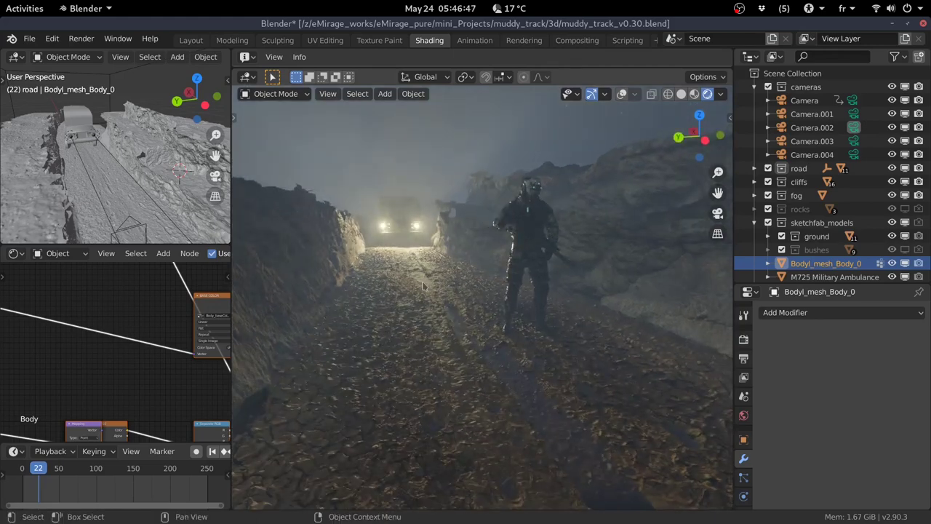
{"action": "scroll", "coordinate": [424, 286], "scroll_direction": "up", "scroll_amount": 2}
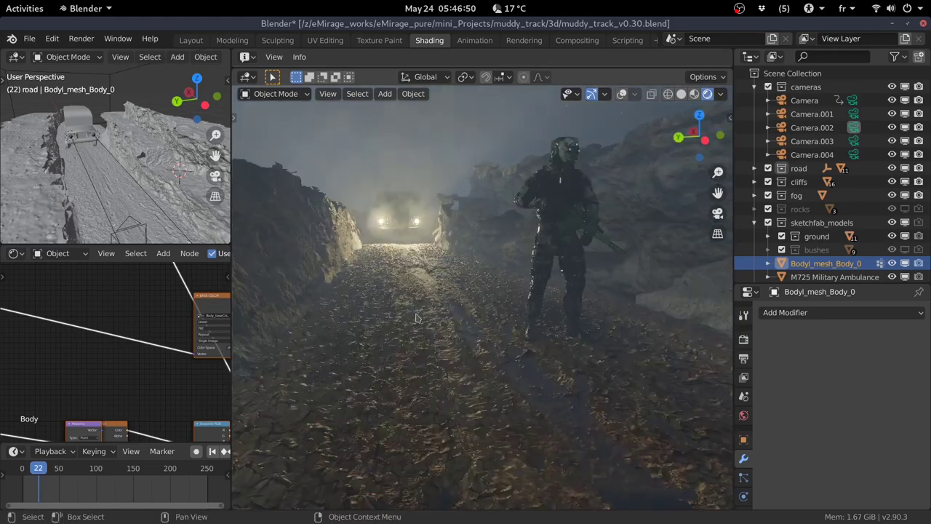
{"action": "scroll", "coordinate": [423, 287], "scroll_direction": "up", "scroll_amount": 2}
{"action": "mouse_move", "coordinate": [423, 286]}
{"action": "middle_mouse_down"}
{"action": "mouse_move", "coordinate": [549, 286]}
{"action": "mouse_move", "coordinate": [485, 293]}
{"action": "mouse_move", "coordinate": [431, 273]}
{"action": "mouse_move", "coordinate": [570, 271]}
{"action": "mouse_move", "coordinate": [477, 276]}
{"action": "middle_mouse_up"}
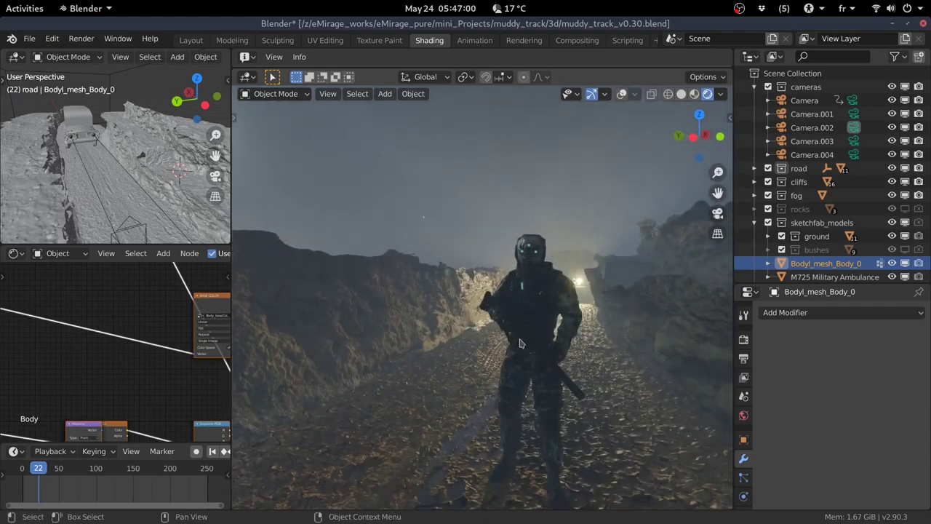